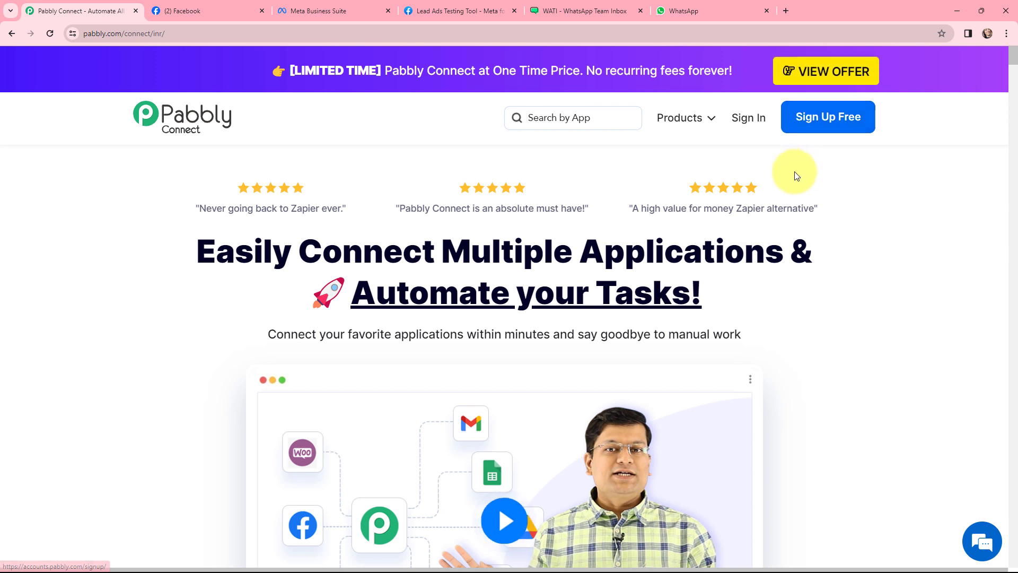
Sign in, open Pabbly Connect, and create a workflow named "Send Automated WhatsApp Message to Facebook Leads" in the Facebook Lead Ads folder.
left_click(749, 118)
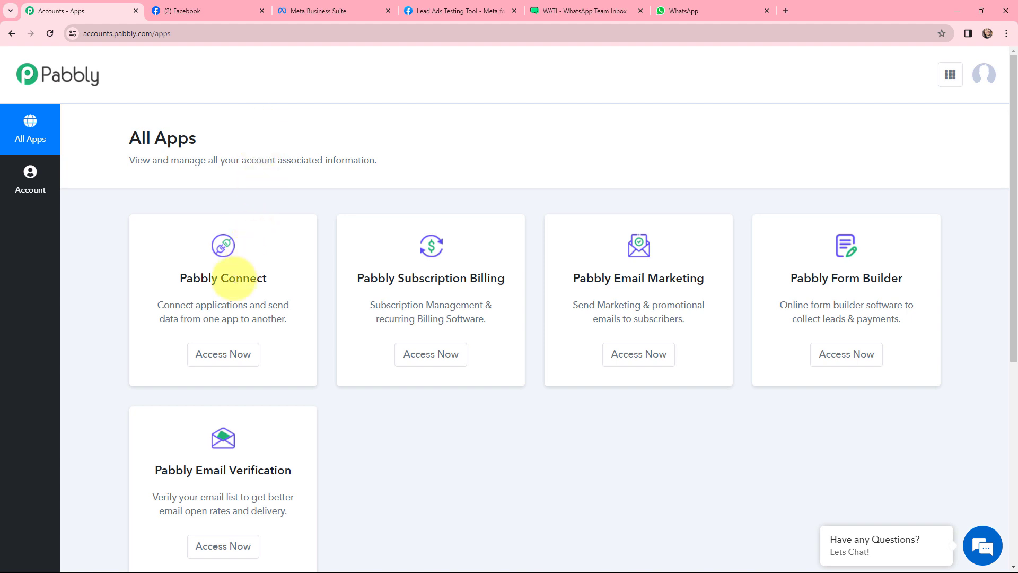
left_click(222, 360)
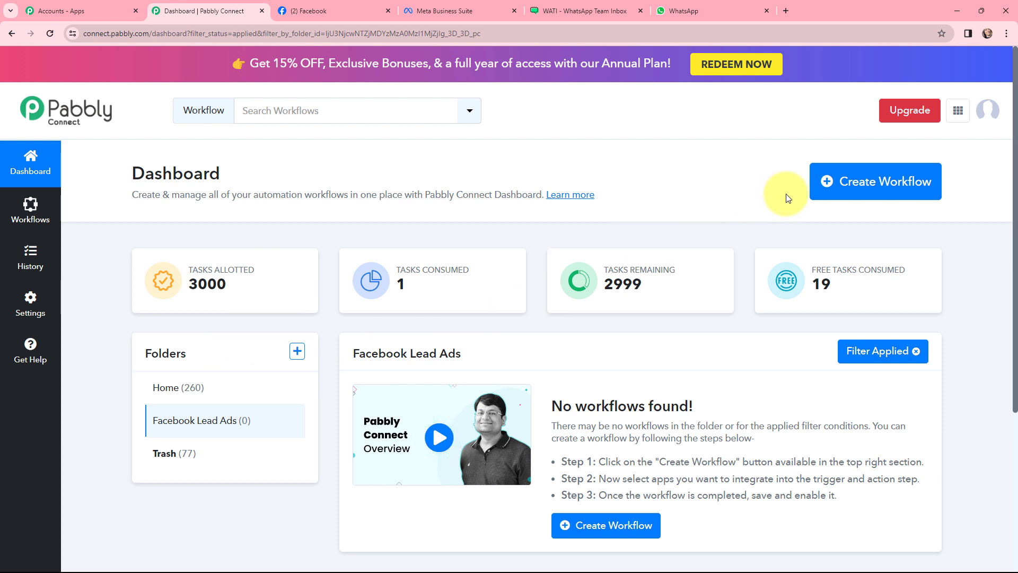
left_click(865, 178)
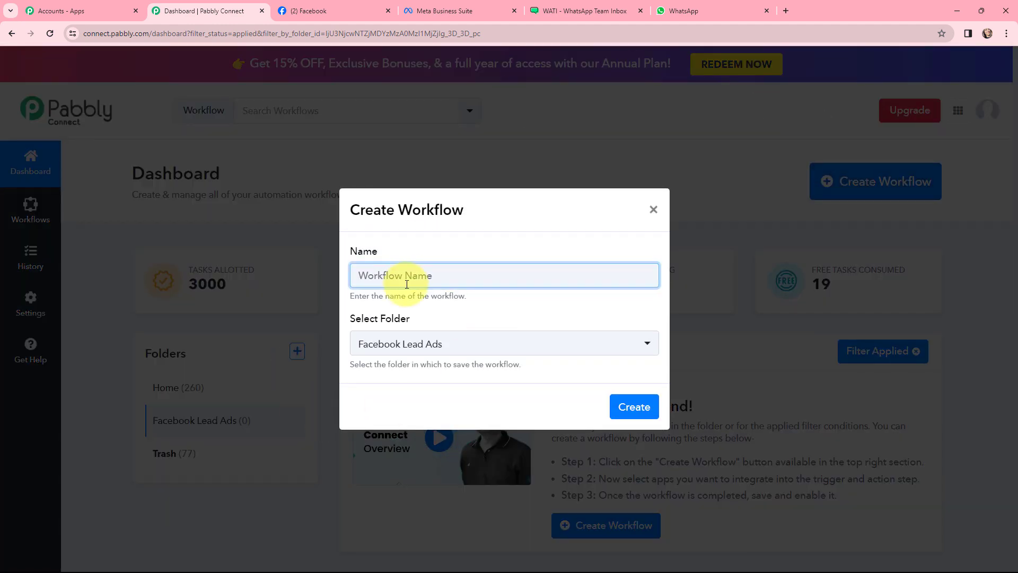
type("Send Automated WhatsApp Message to Facebook Leads")
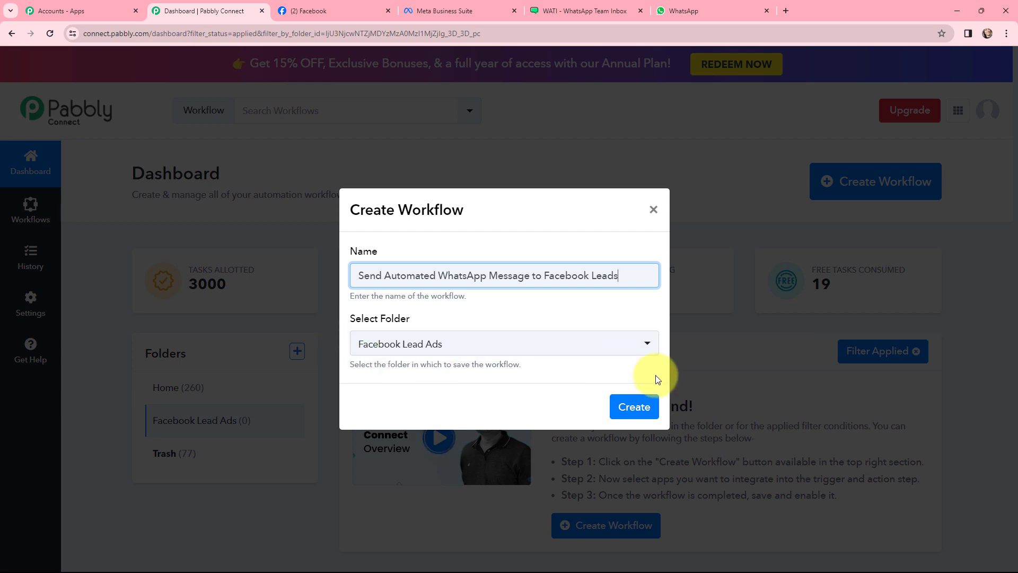
left_click(634, 406)
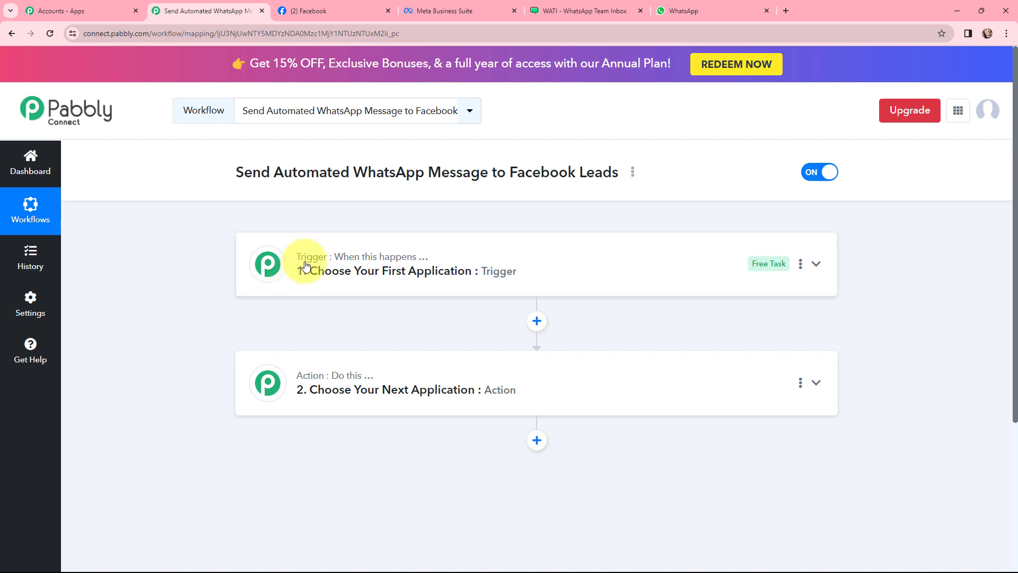
Set the workflow's trigger app to Facebook Lead Ads with the New Lead (Instant) trigger event.
mouse_move(417, 258)
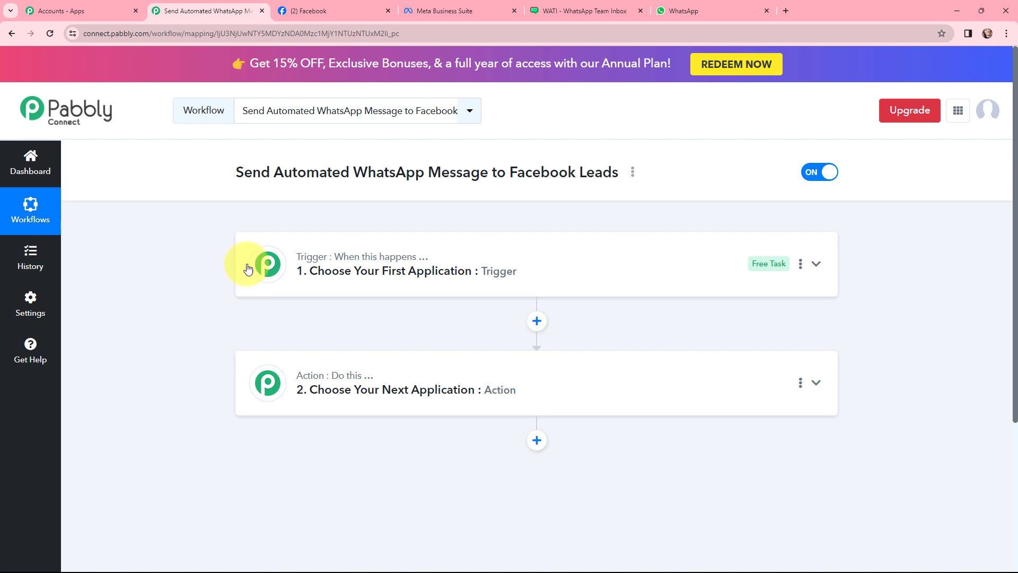
left_click(259, 249)
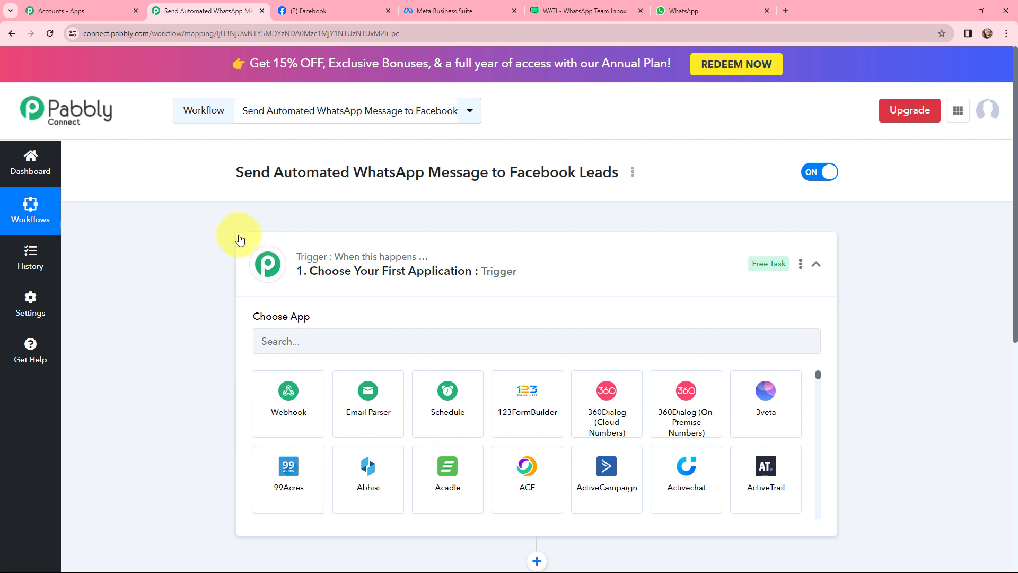
left_click(285, 340)
type("fa")
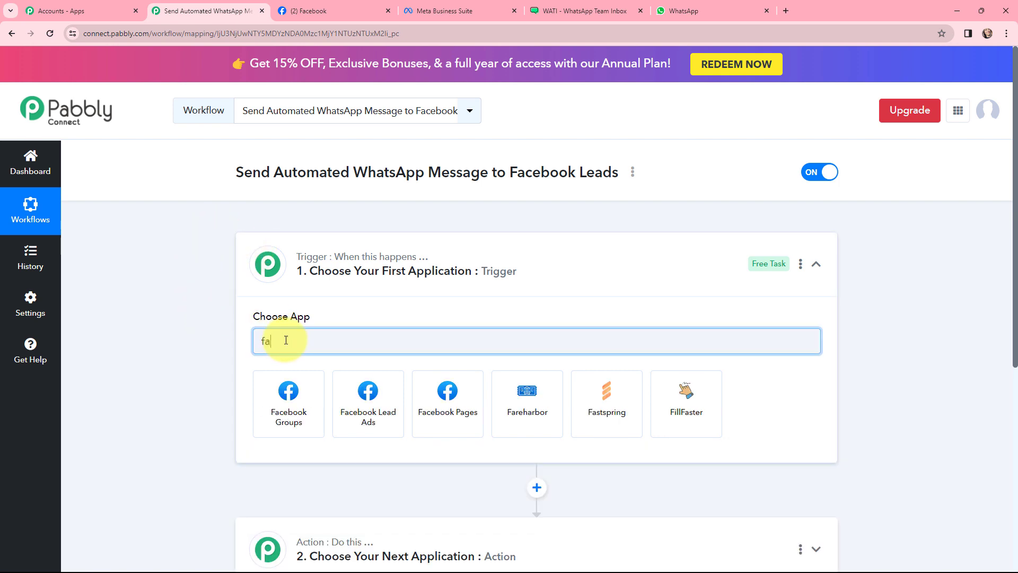
type("ce")
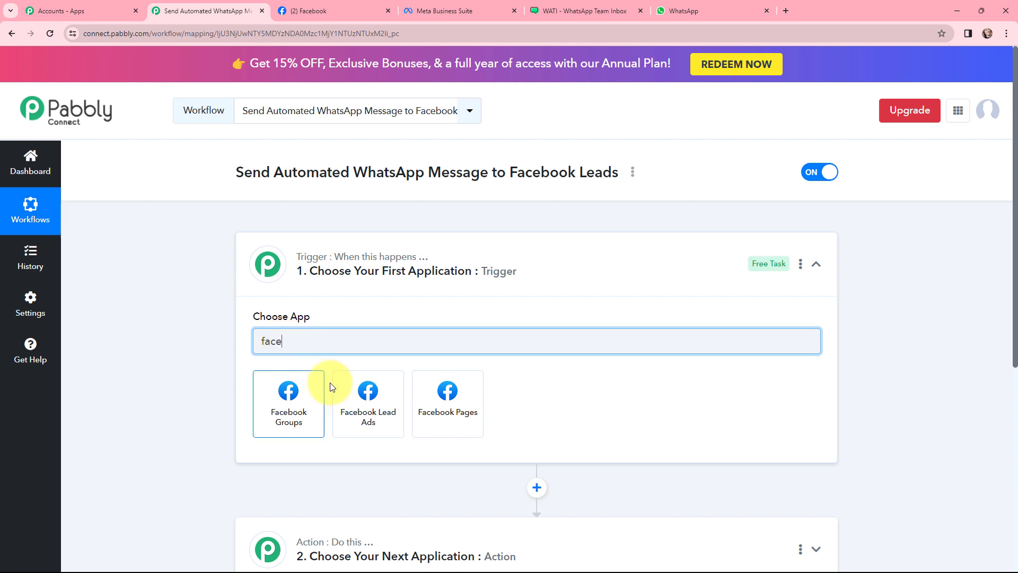
left_click(357, 398)
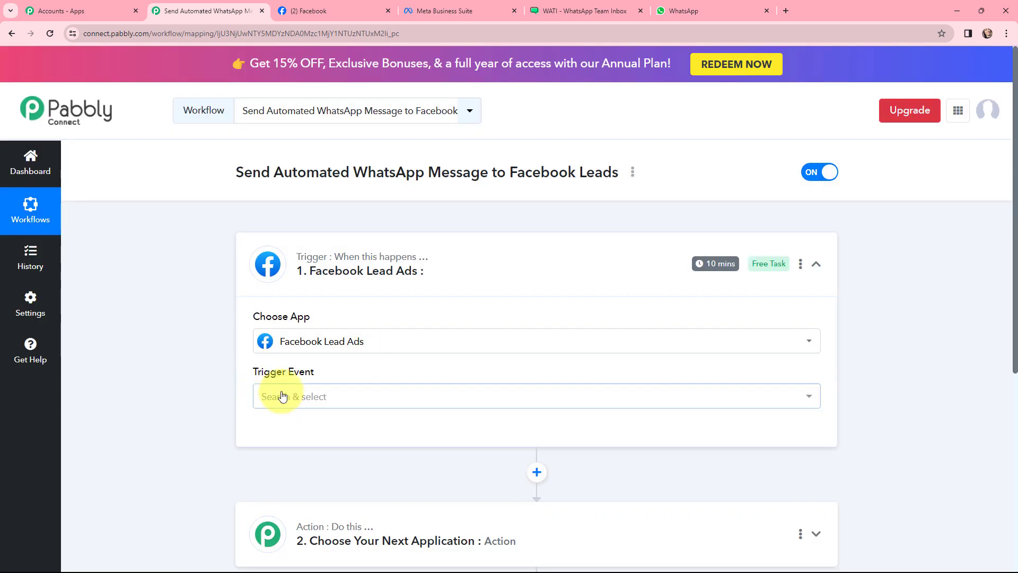
left_click(282, 397)
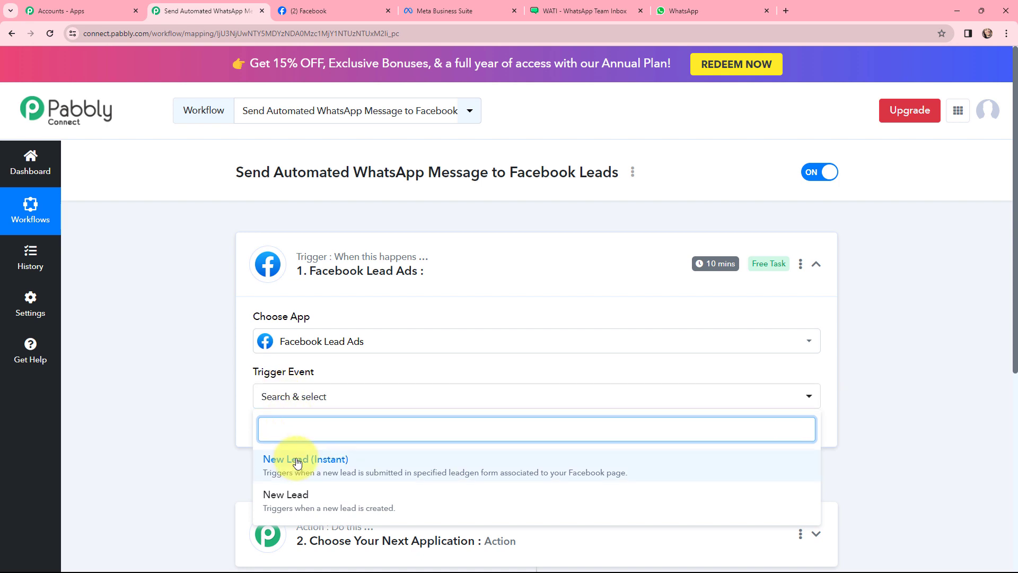
left_click(296, 463)
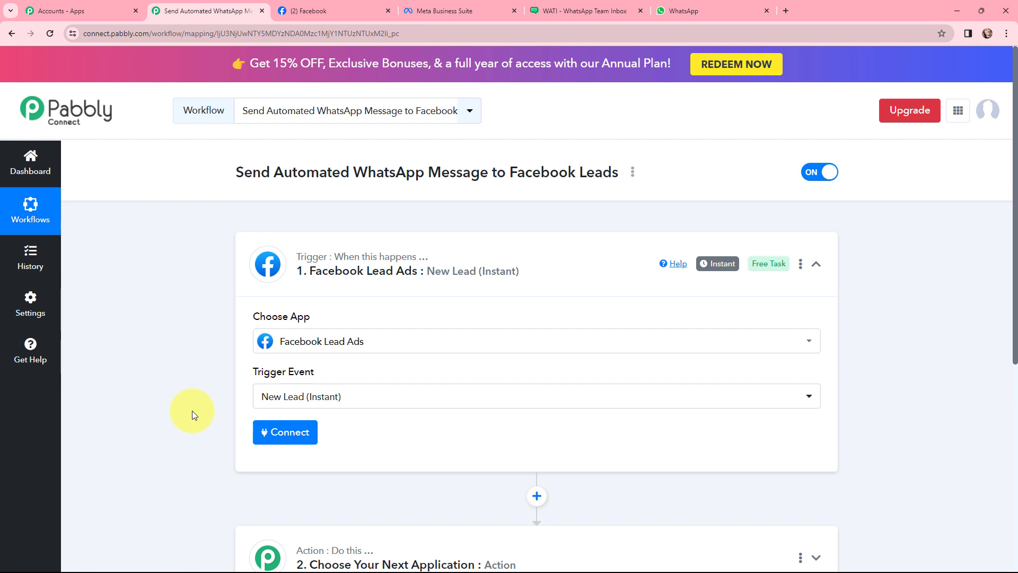
Set the workflow's action app to WATI with the Send Template Message action event.
scroll(212, 339, "down", 2)
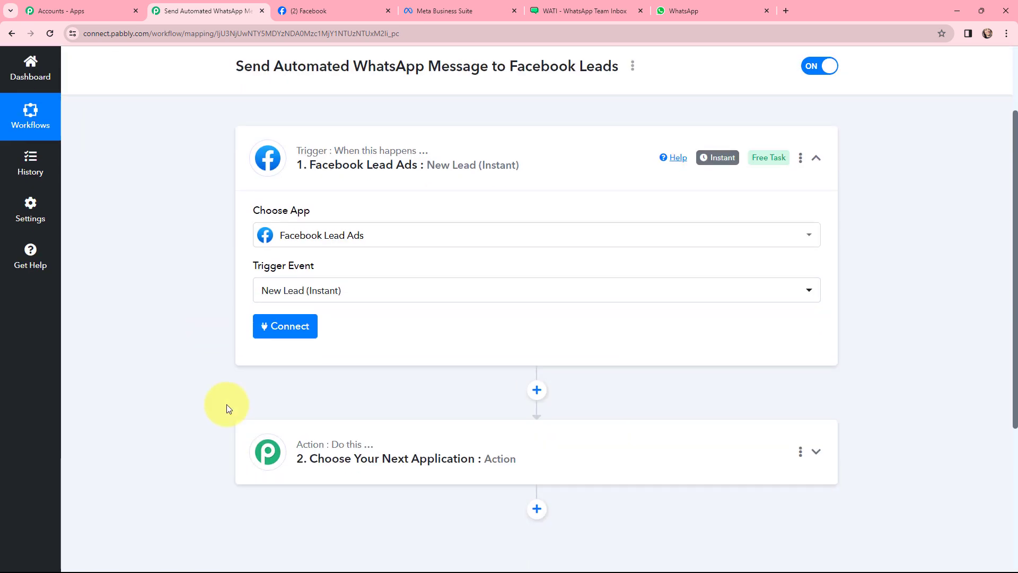
left_click(411, 458)
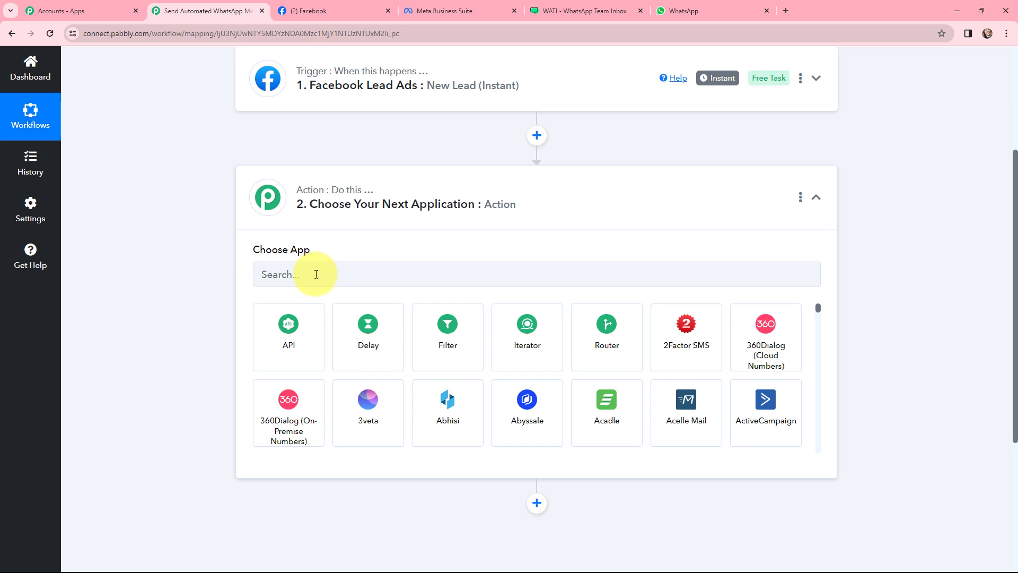
left_click(316, 274)
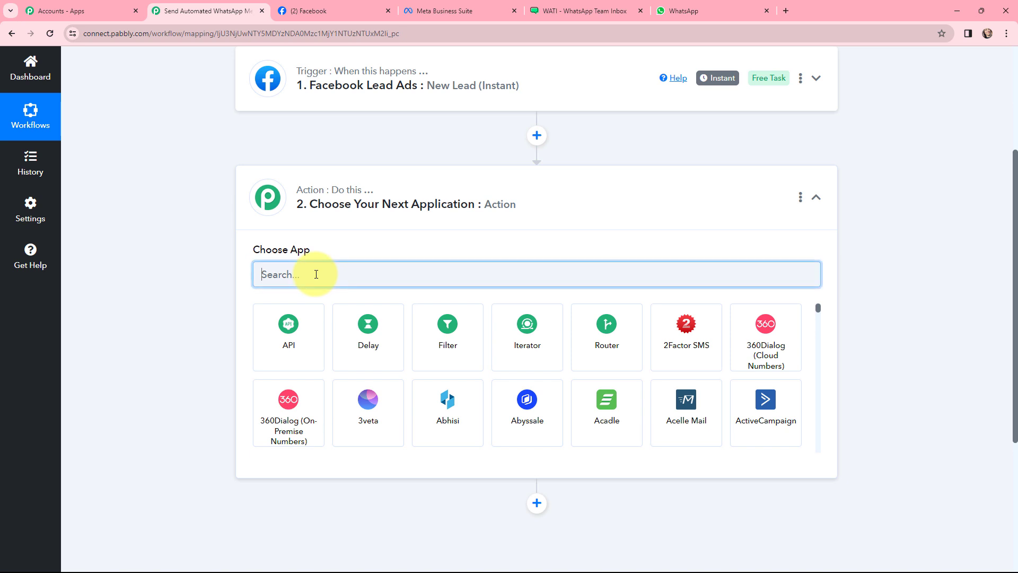
type("wati")
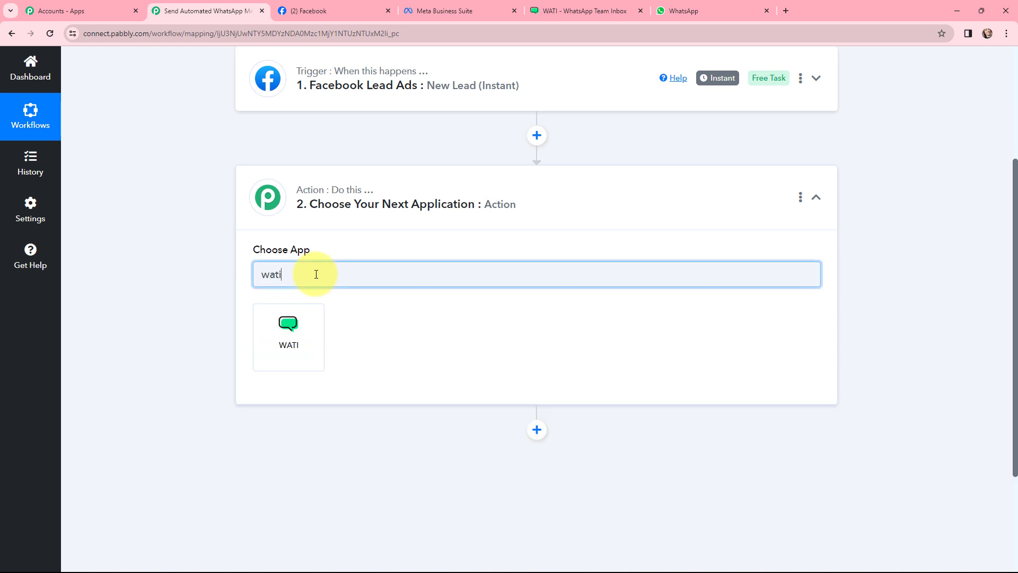
left_click(298, 320)
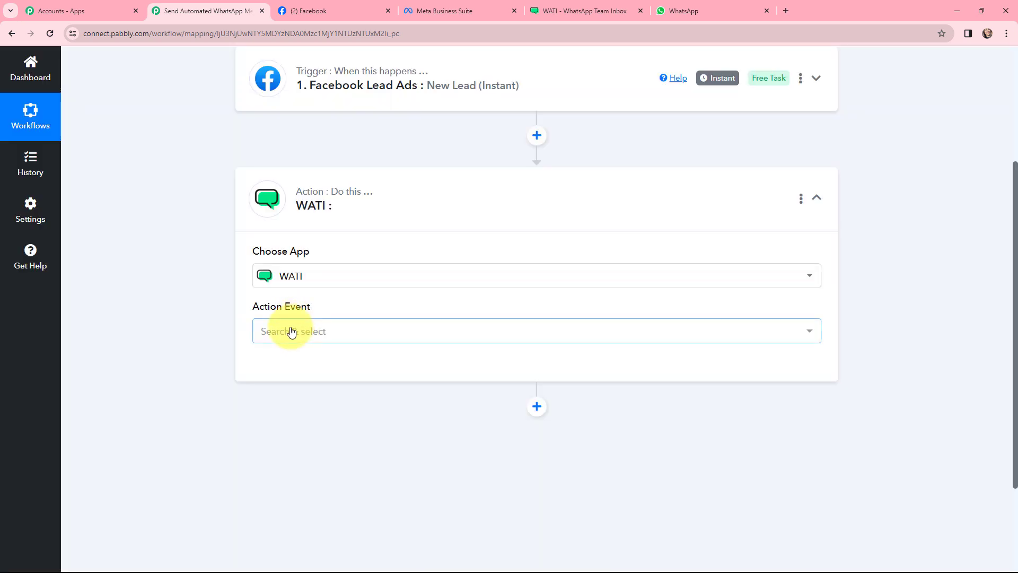
left_click(292, 332)
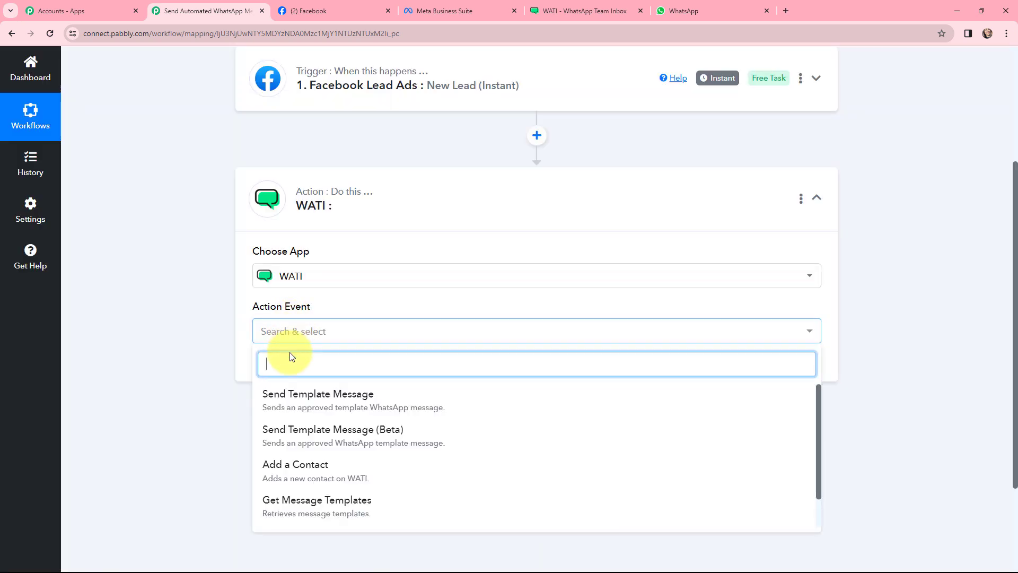
left_click(295, 398)
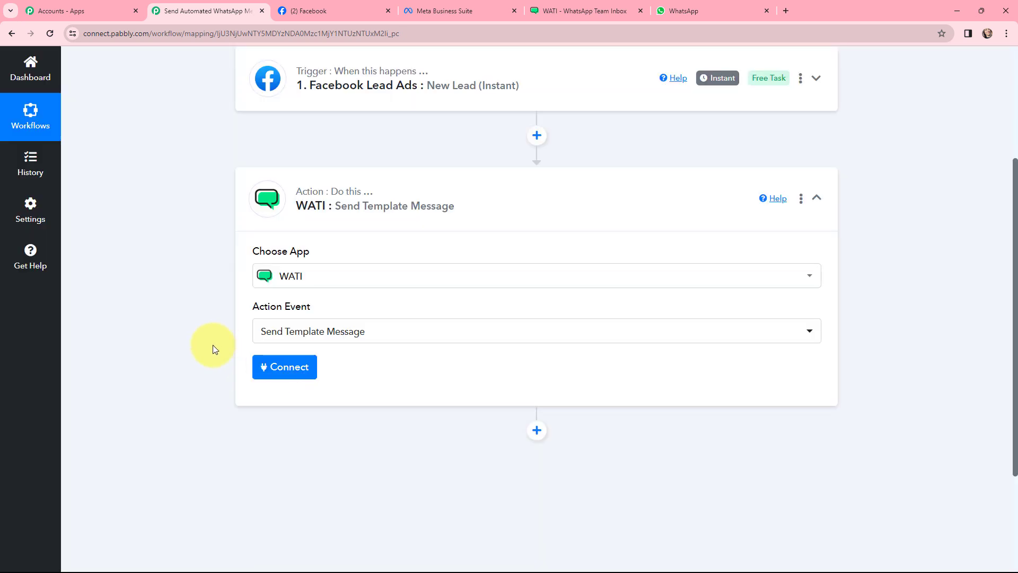
Connect the Facebook Lead Ads trigger to the Facebook account through a new connection.
scroll(234, 318, "up", 4)
left_click(259, 273)
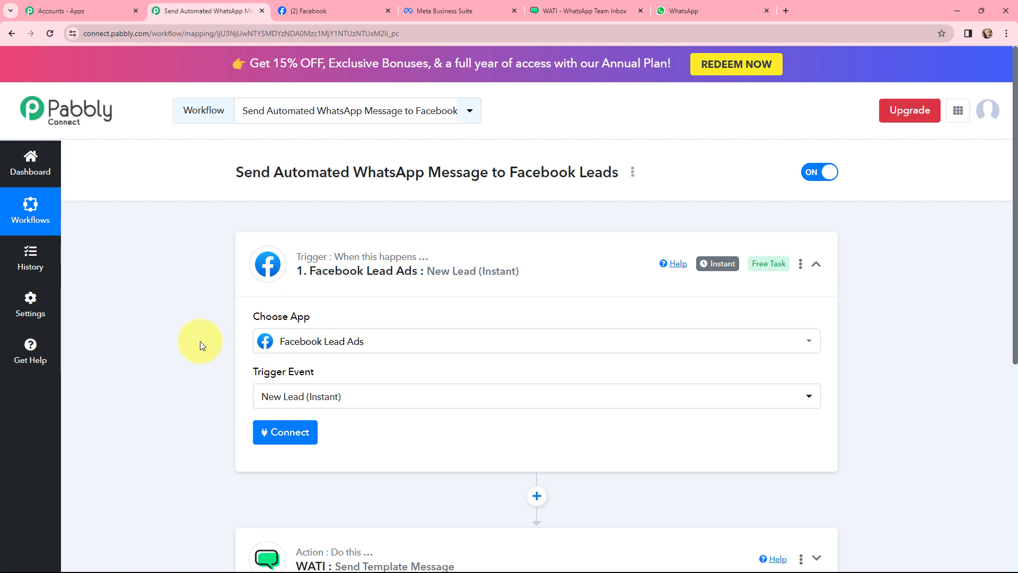
left_click(282, 433)
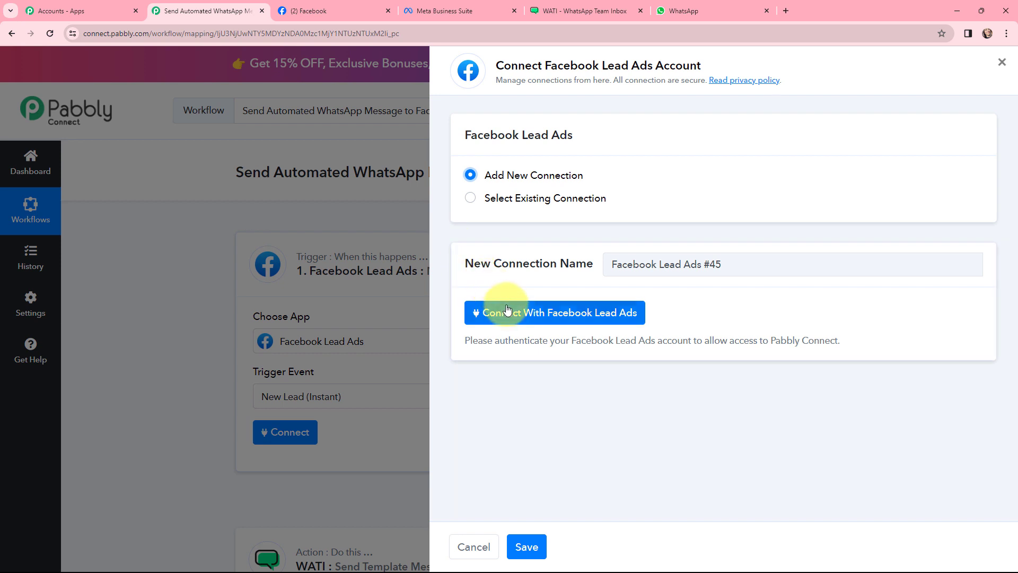
left_click(532, 317)
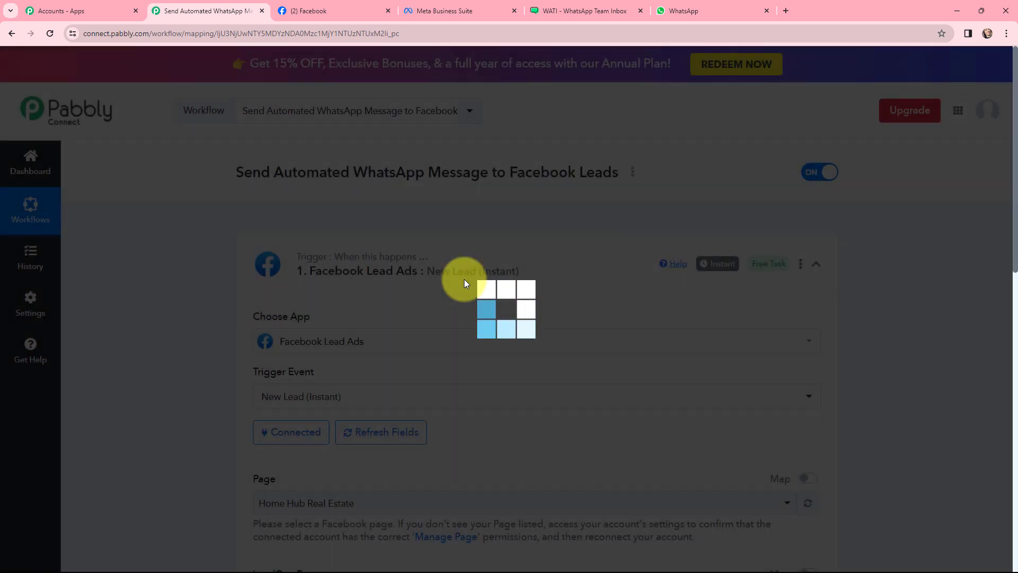
Check the business page's name on Facebook and select Home Cleaning Service as the trigger's page.
scroll(464, 276, "down", 1)
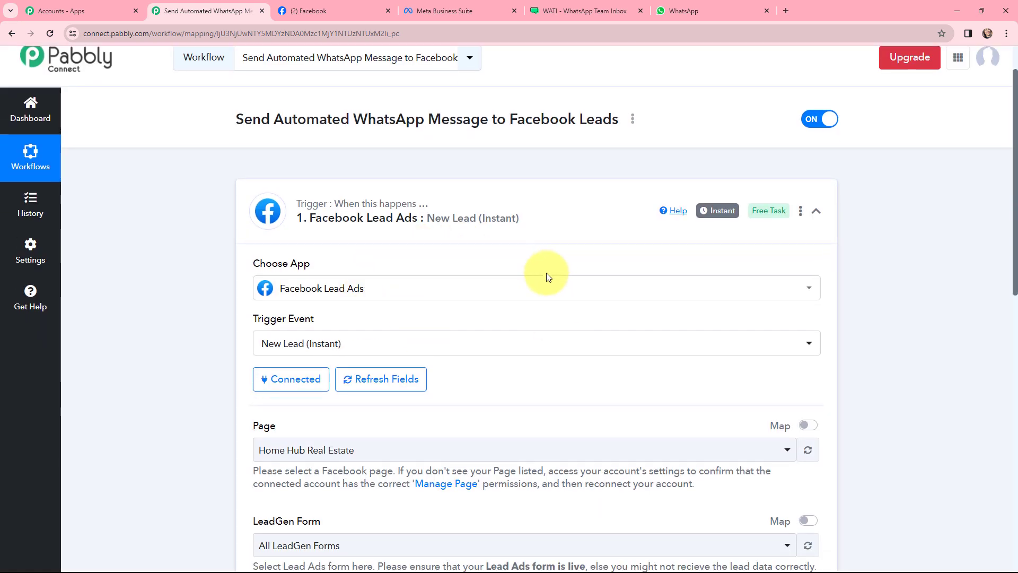
scroll(469, 265, "down", 1)
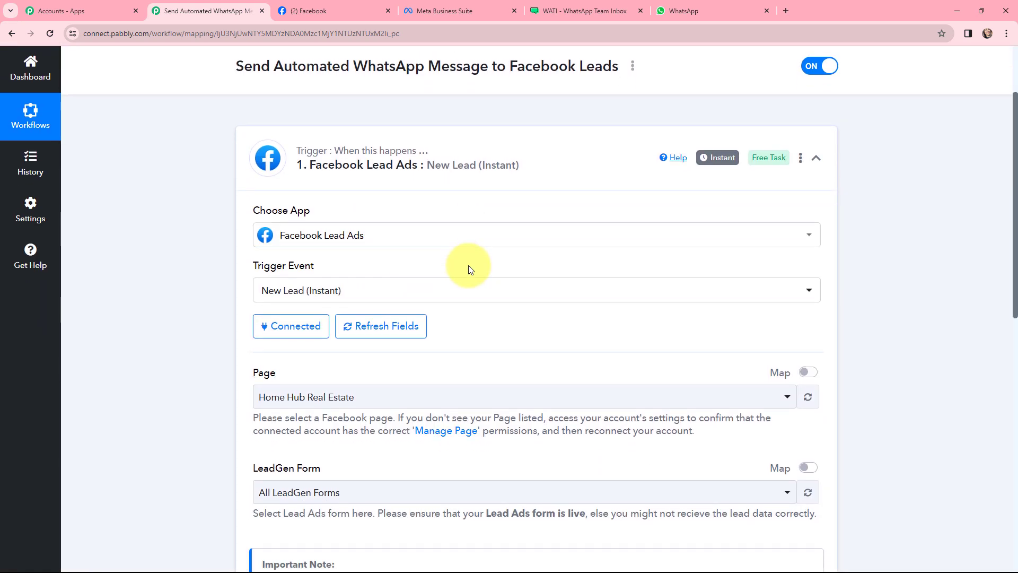
scroll(424, 363, "down", 2)
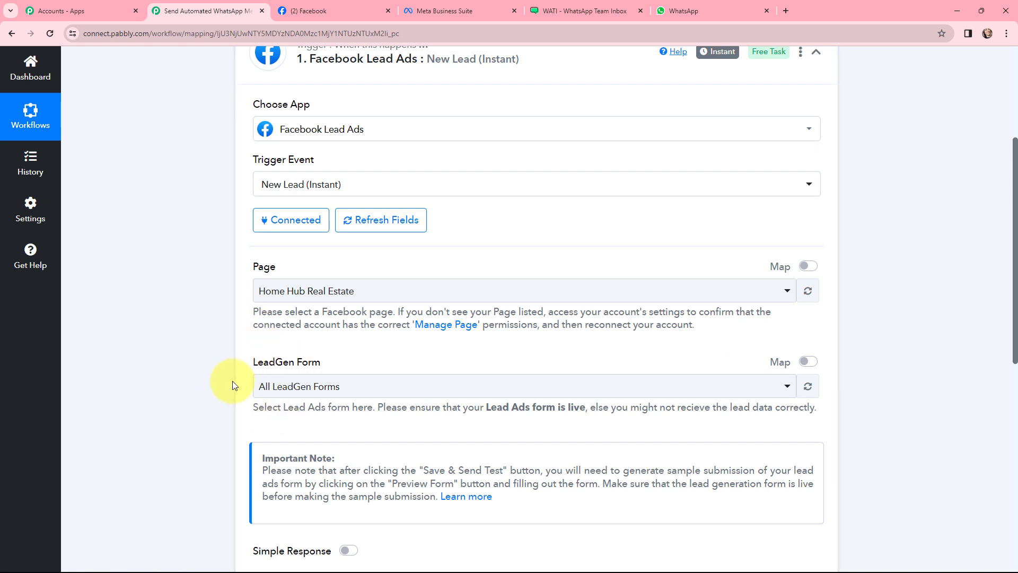
left_click(282, 9)
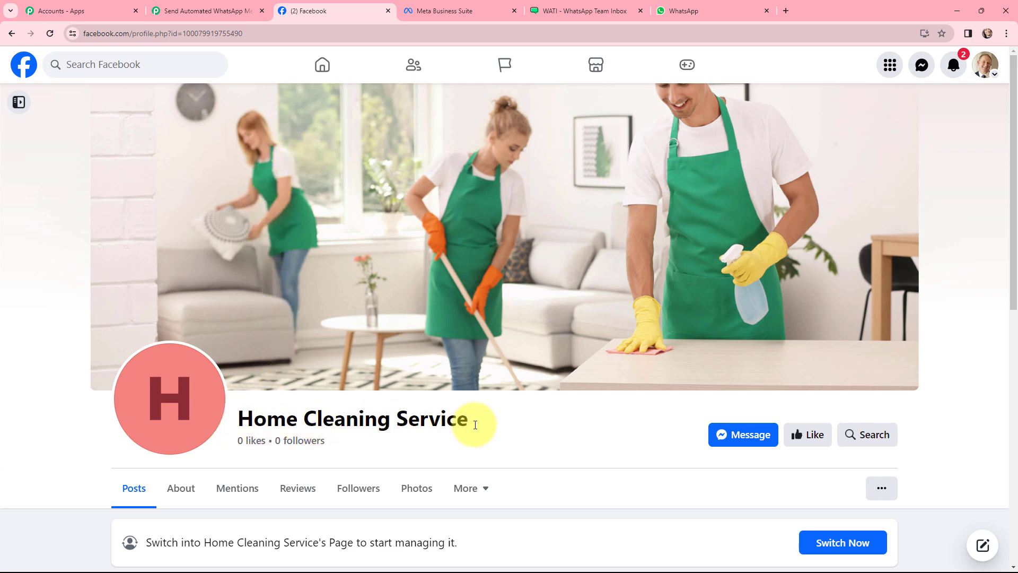
left_click(232, 8)
left_click(291, 291)
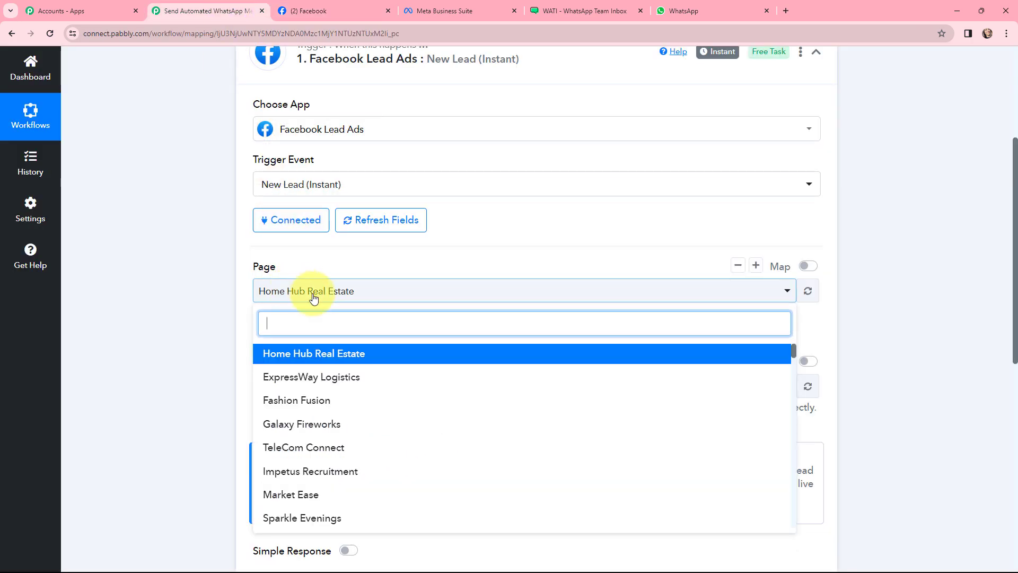
type("home")
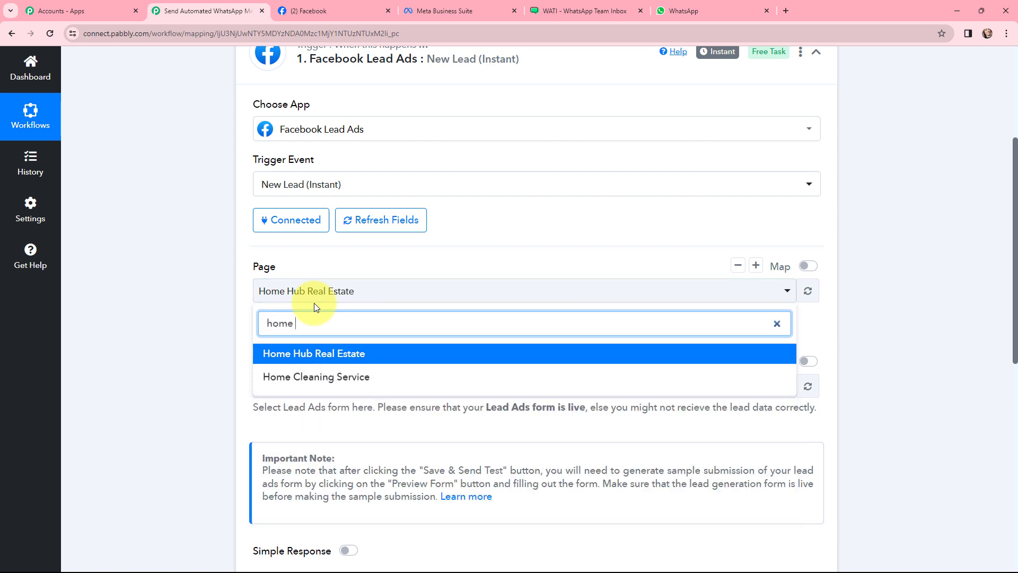
left_click(330, 376)
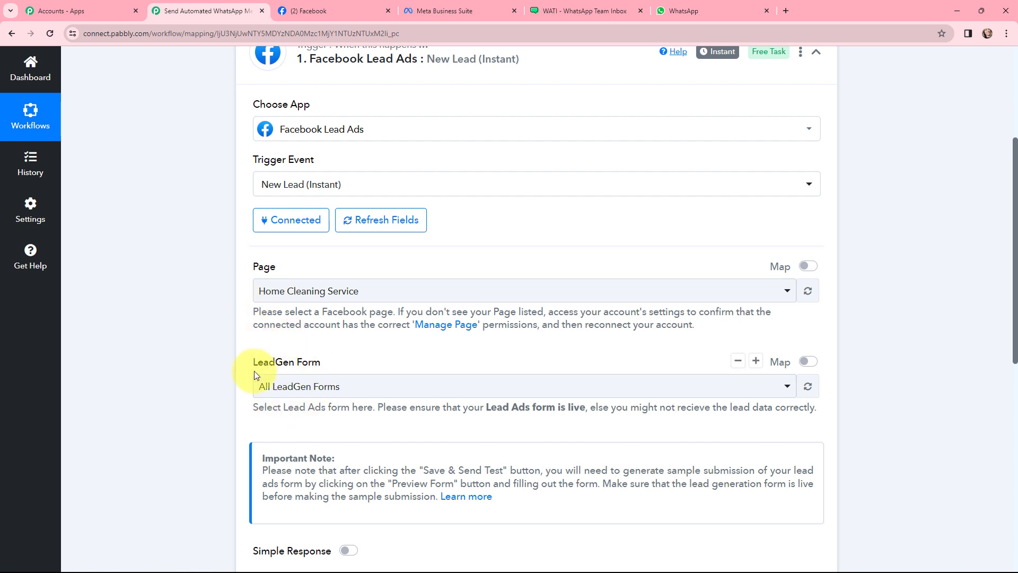
Preview the Home Service Form's pages in Meta Business Suite and select that form as the trigger's LeadGen form in Pabbly Connect.
left_click(442, 7)
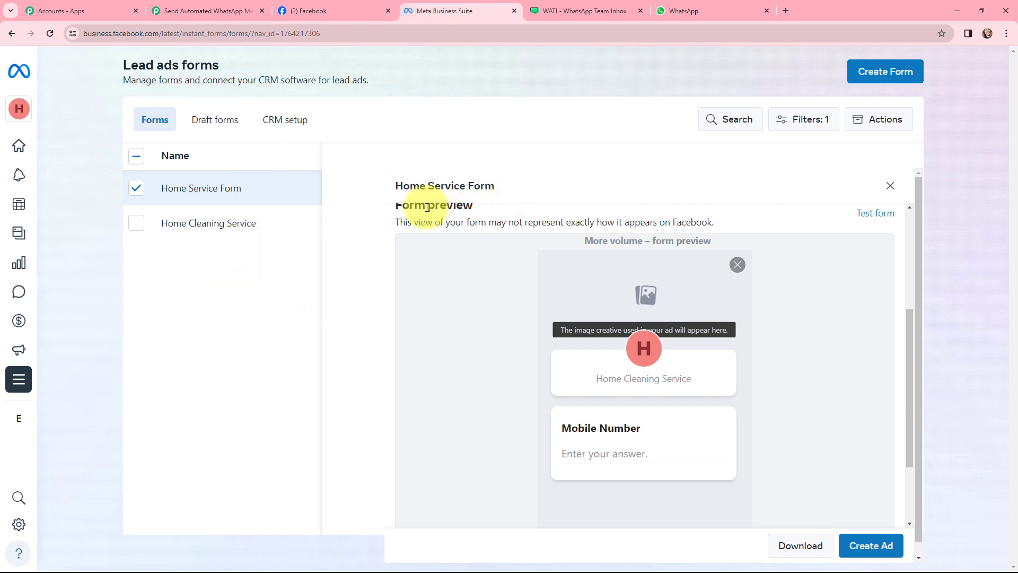
scroll(664, 390, "down", 2)
left_click(737, 508)
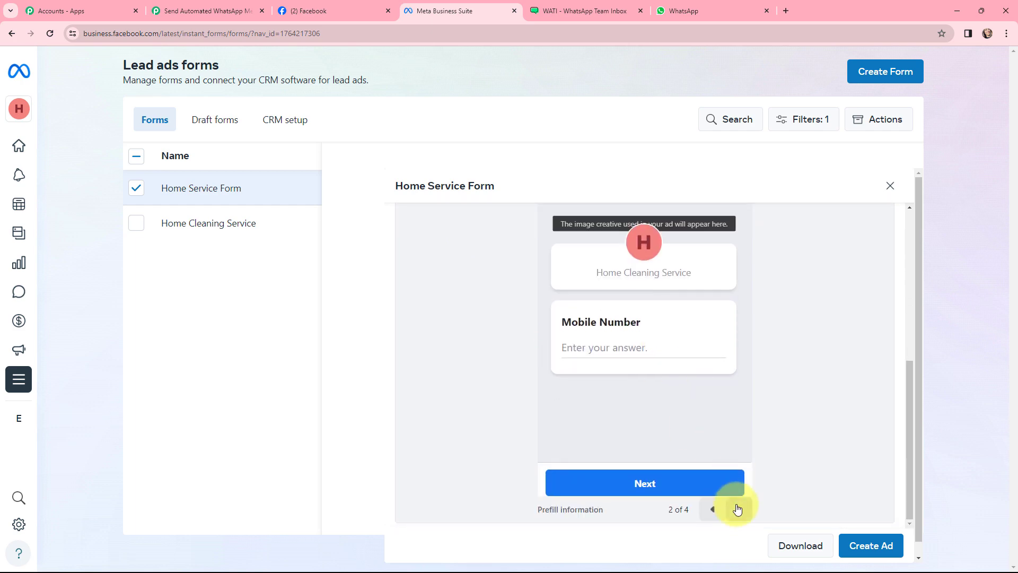
left_click(738, 508)
left_click(737, 508)
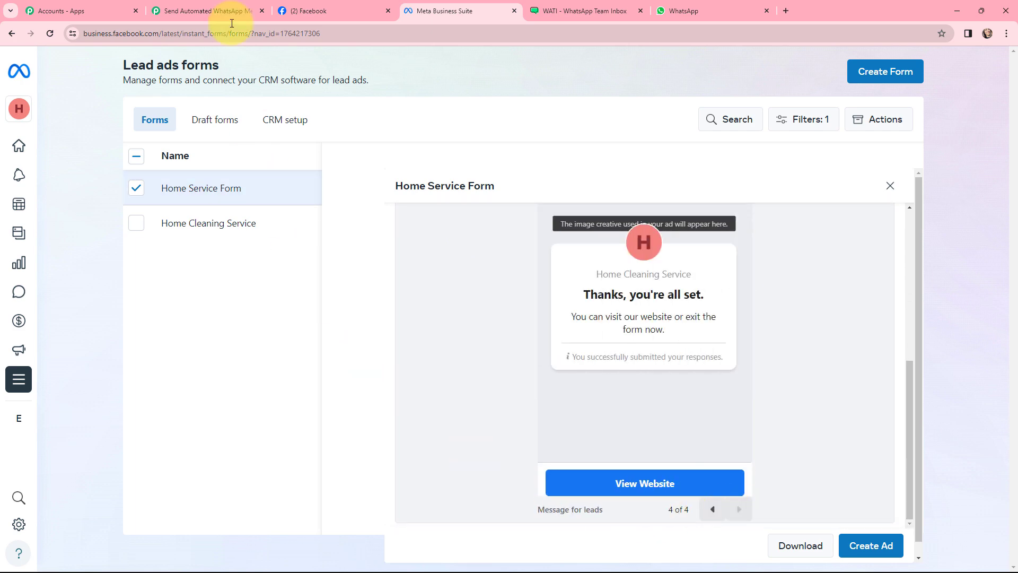
left_click(218, 11)
left_click(334, 396)
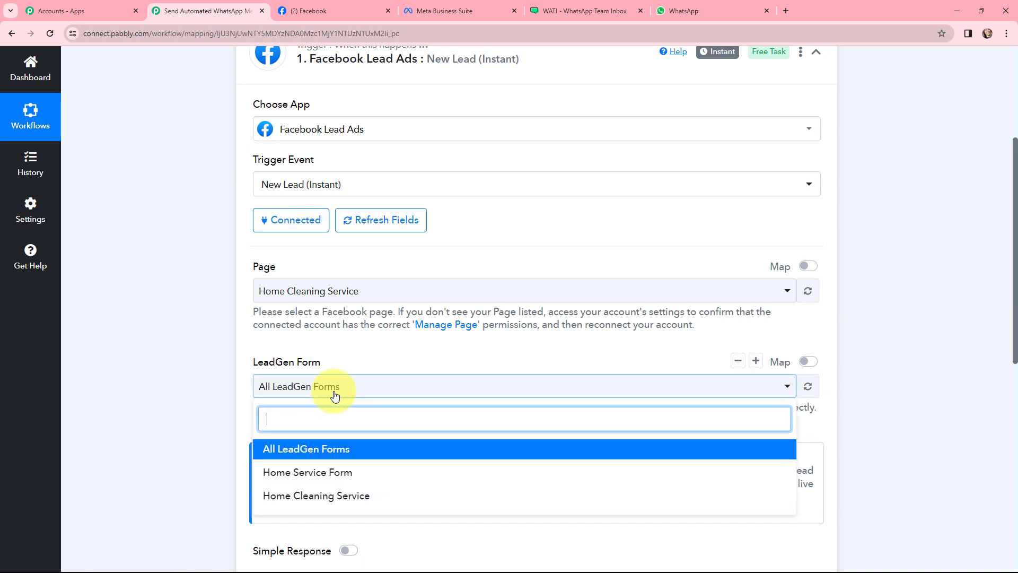
left_click(325, 474)
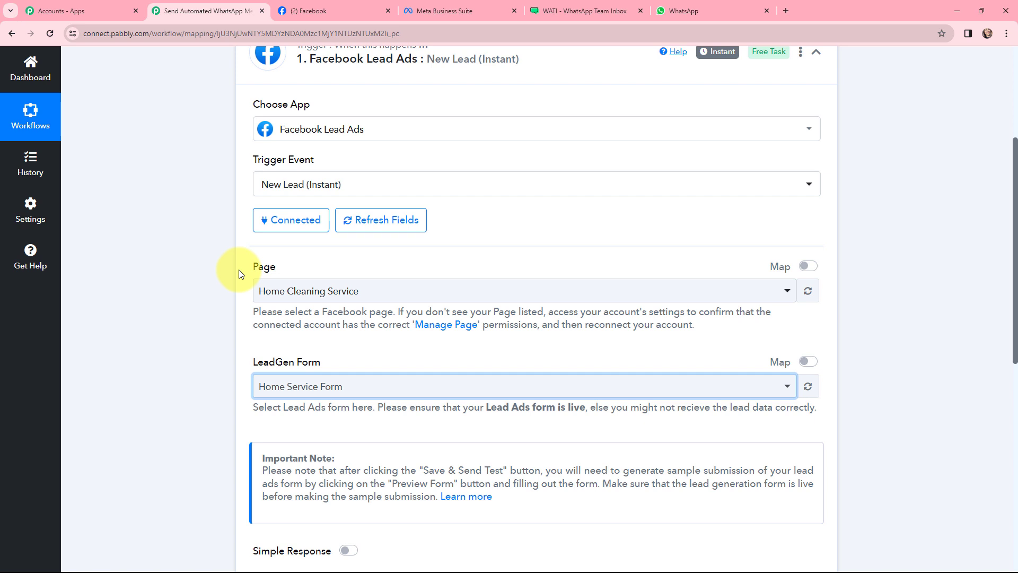
scroll(239, 275, "down", 5)
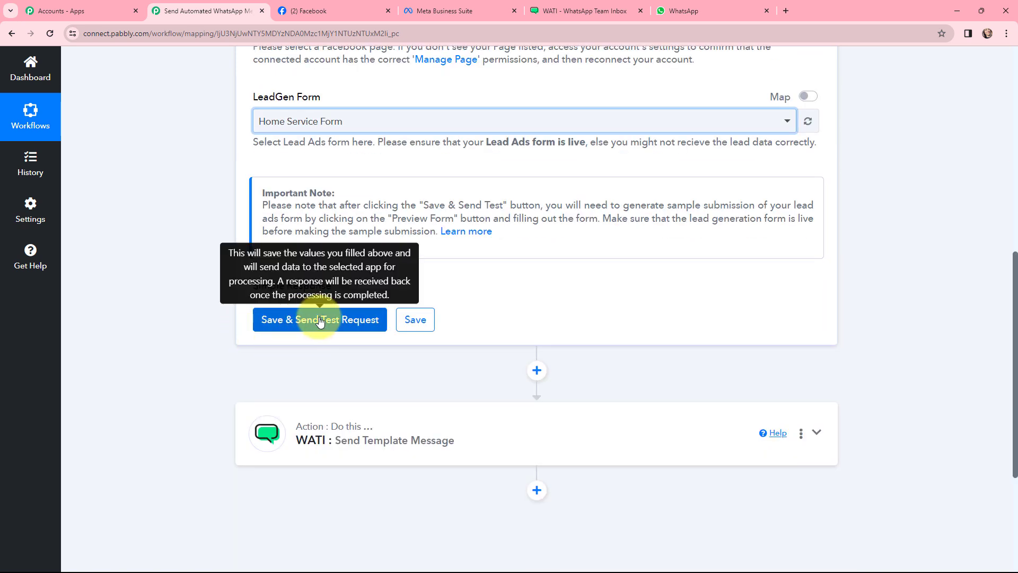
Save the trigger and send its test request, and open the Meta for Developers site in a new browser tab.
left_click(320, 321)
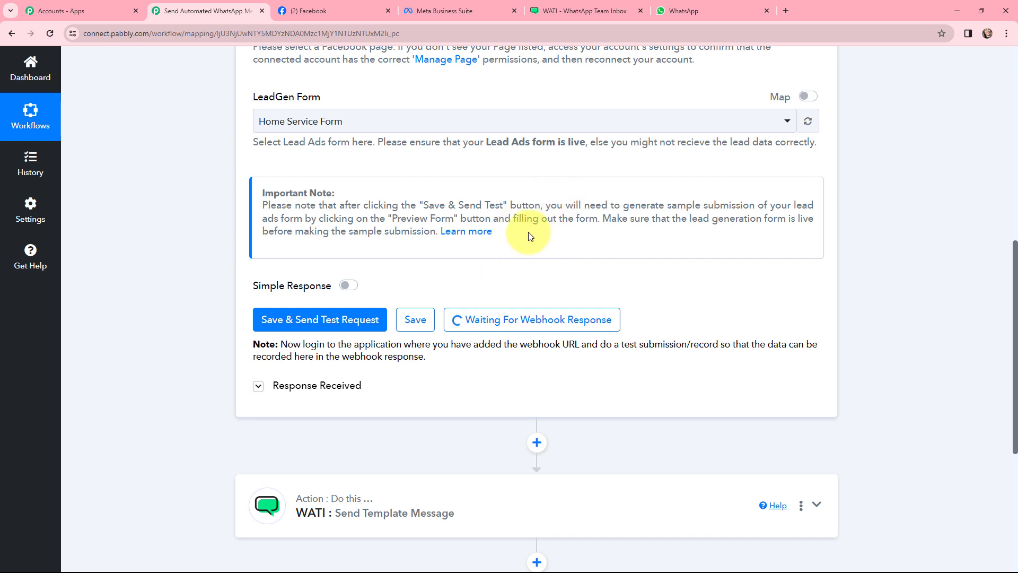
left_click(790, 6)
type("me")
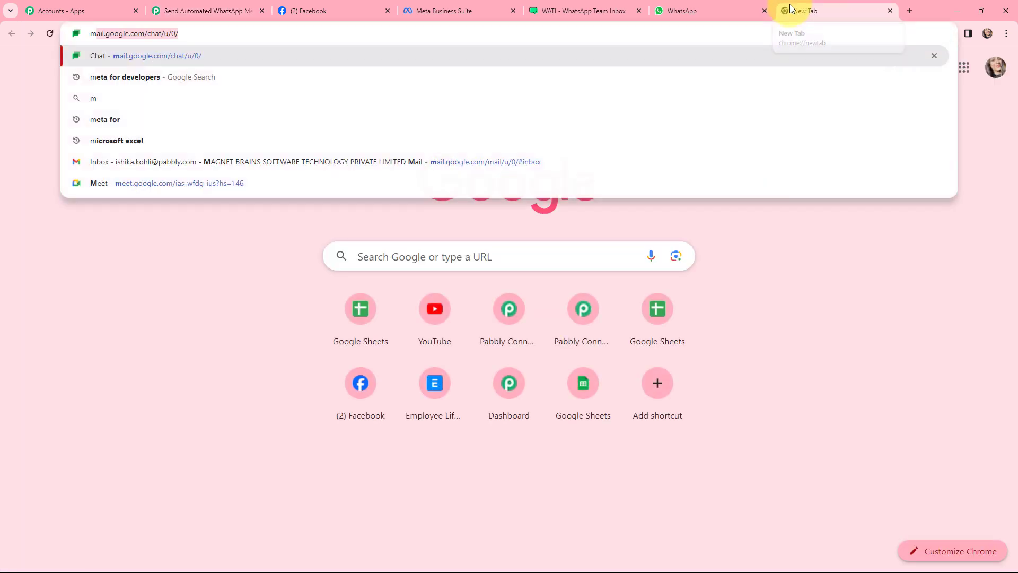
type("ta")
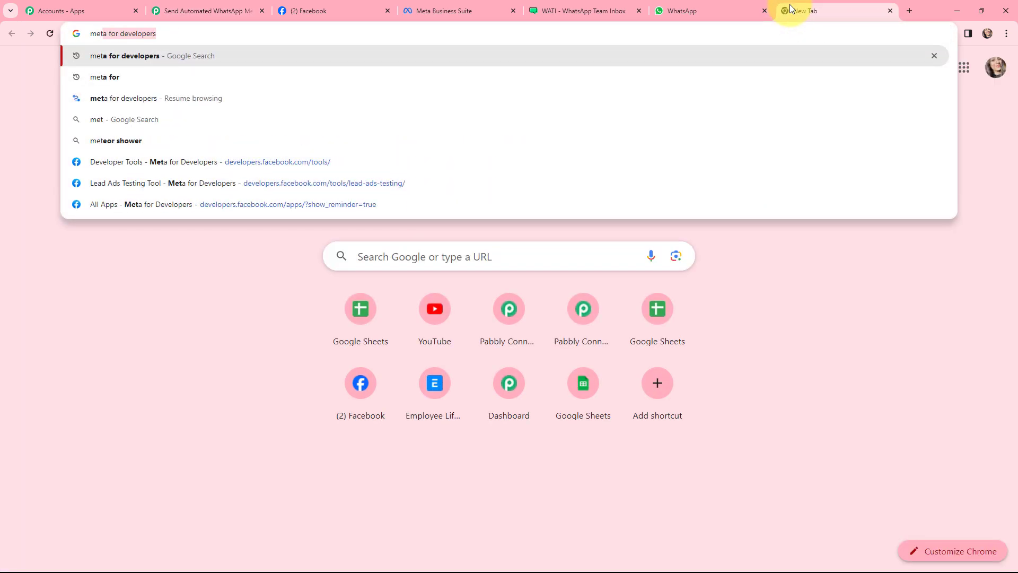
key("Return")
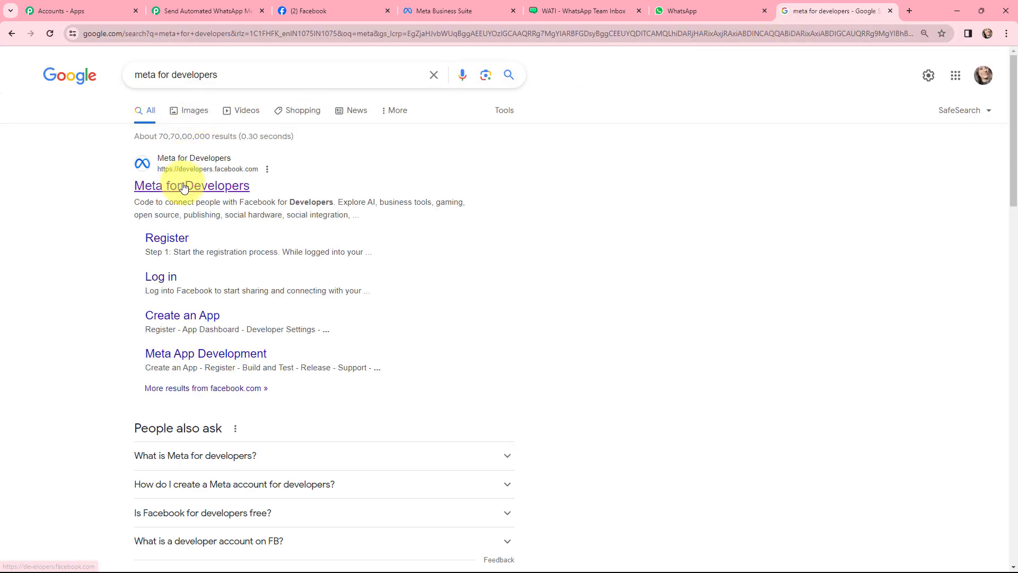
left_click(183, 188)
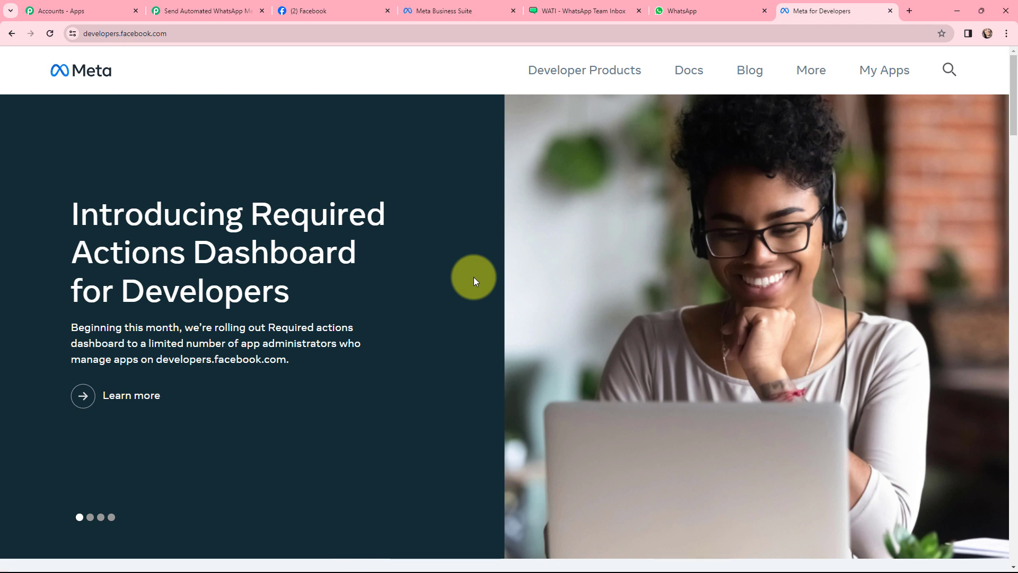
Open the Lead Ads RTU Debug Tool from the Meta for Developers developer tools.
left_click(866, 72)
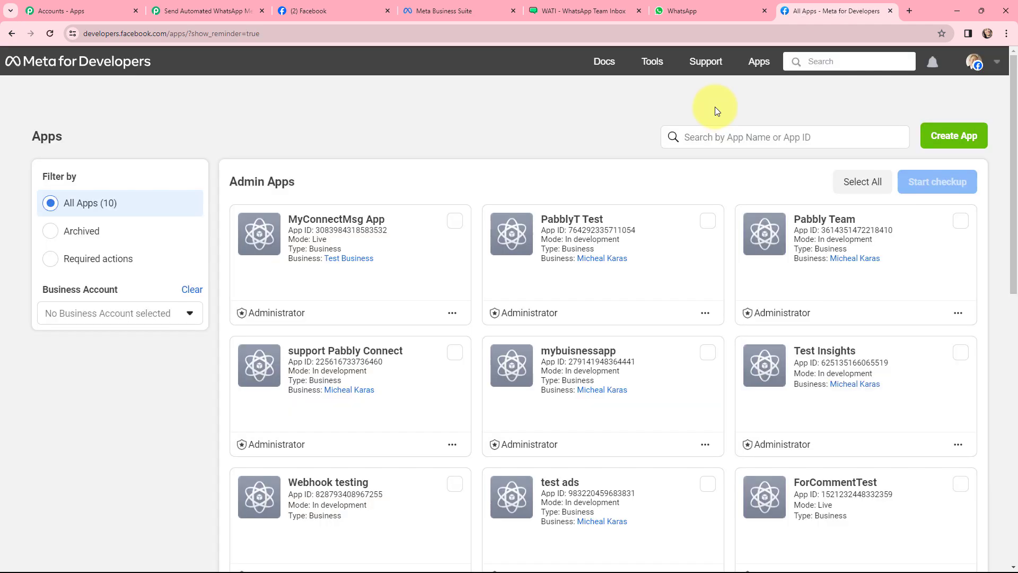
left_click(653, 65)
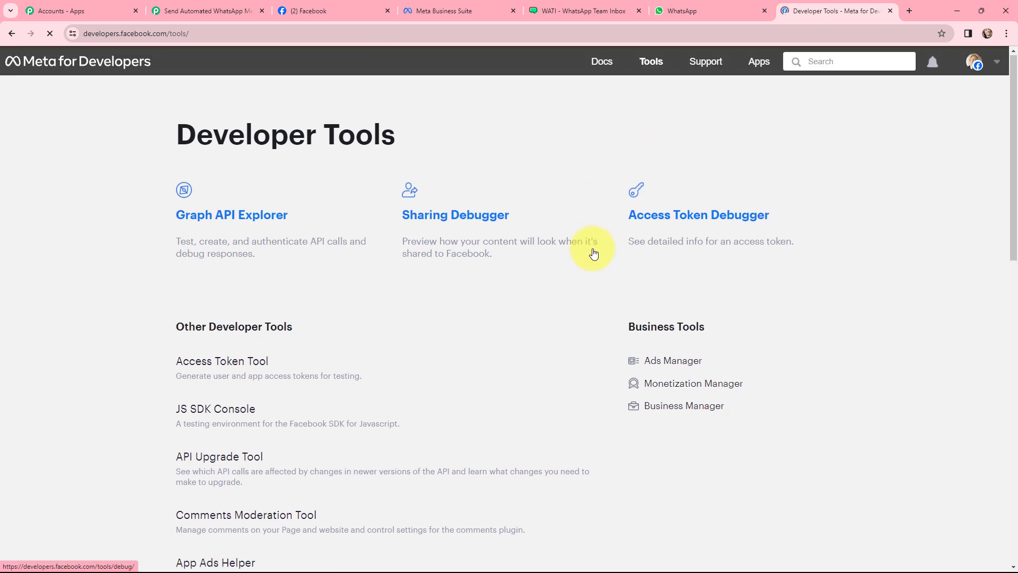
scroll(596, 250, "down", 3)
scroll(593, 252, "down", 1)
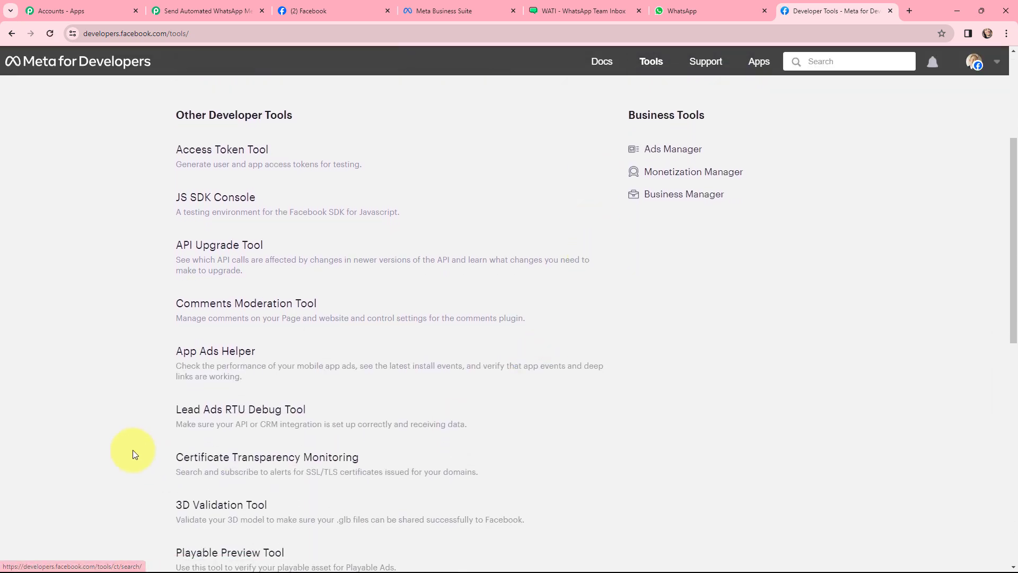
left_click(222, 411)
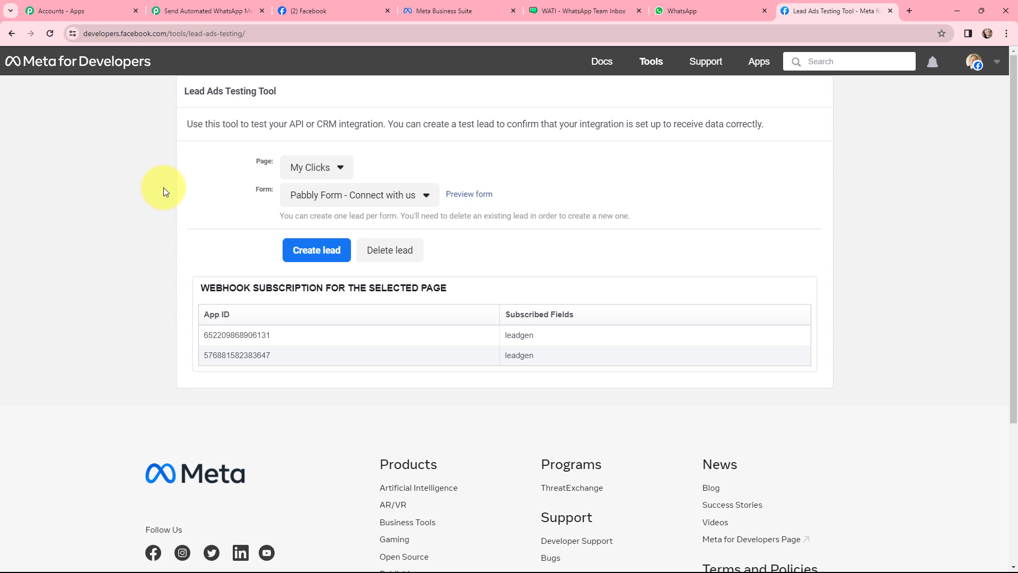
Set the Lead Ads Testing Tool's page to Home Cleaning Service and its form to Home Service Form.
left_click(327, 164)
scroll(341, 223, "down", 6)
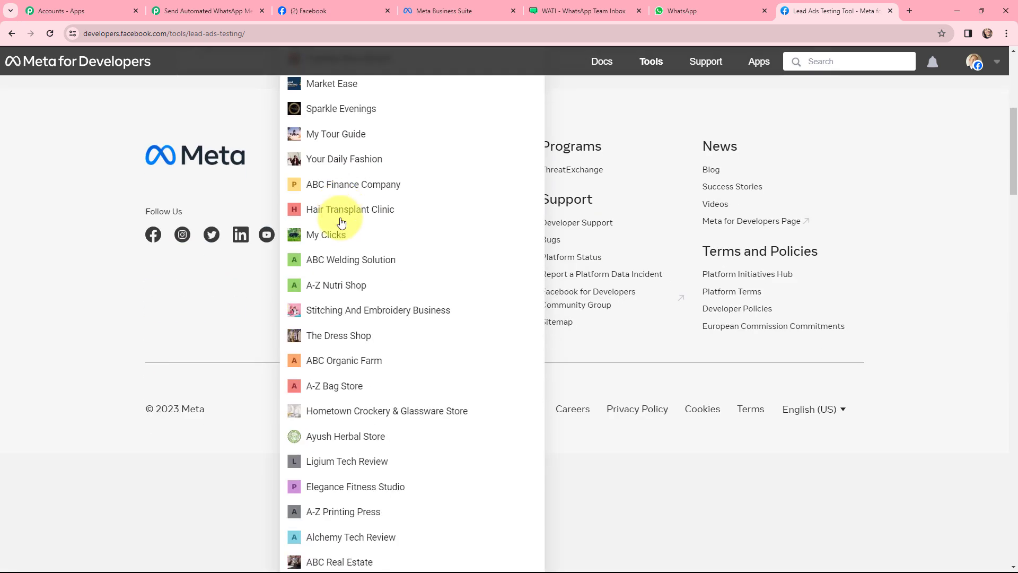
scroll(341, 223, "down", 5)
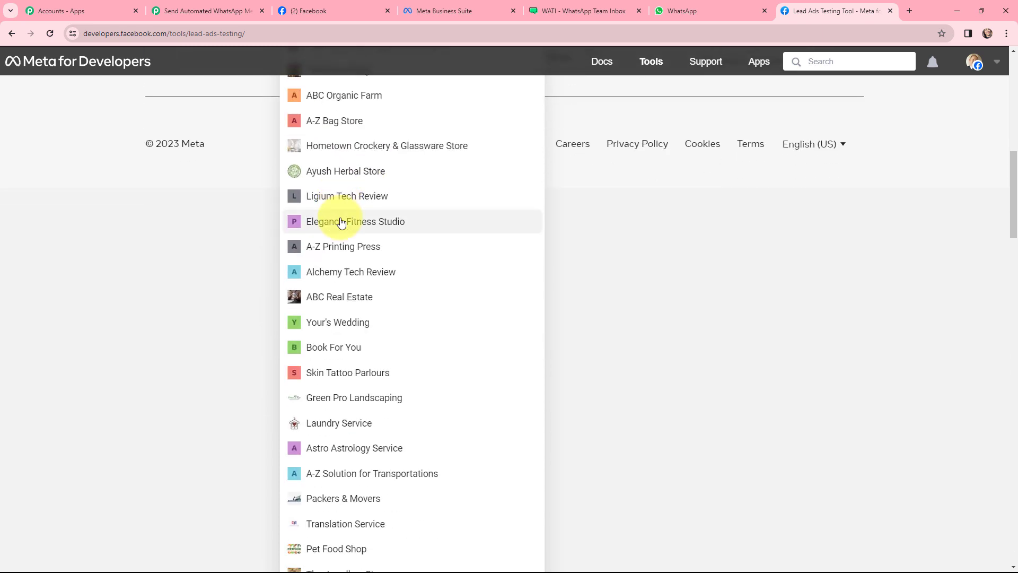
scroll(341, 221, "down", 4)
scroll(341, 220, "down", 15)
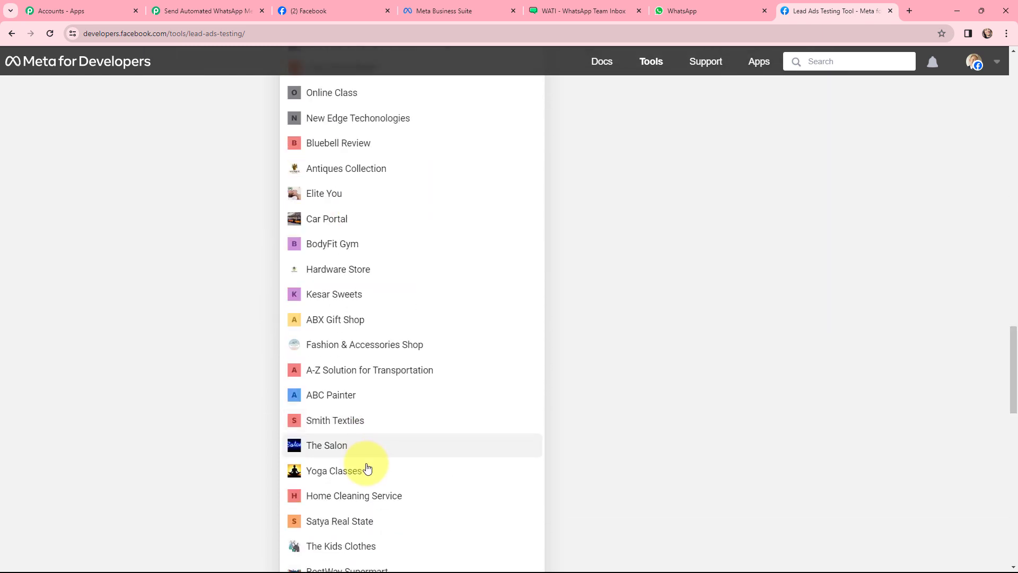
left_click(357, 495)
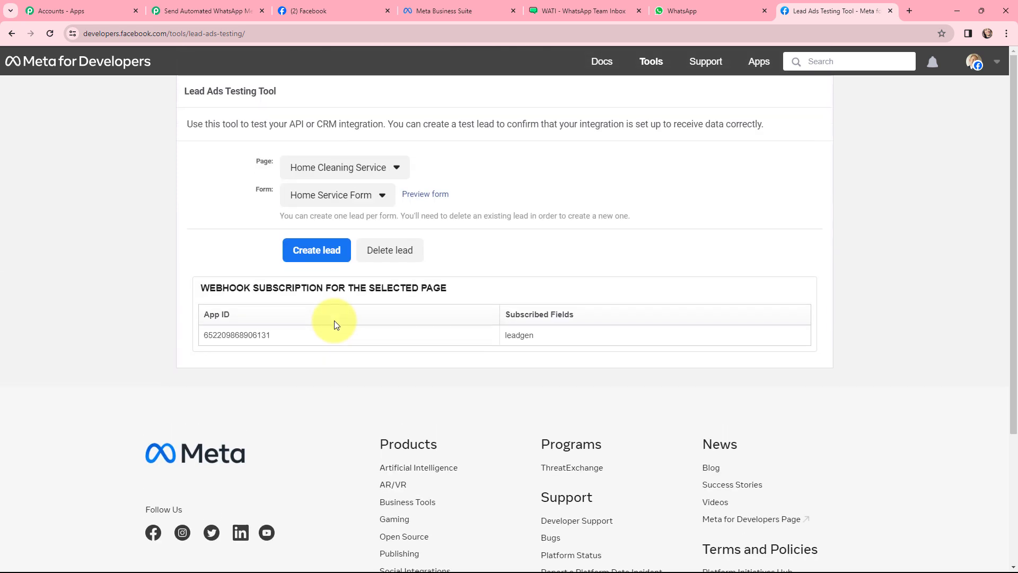
left_click(383, 195)
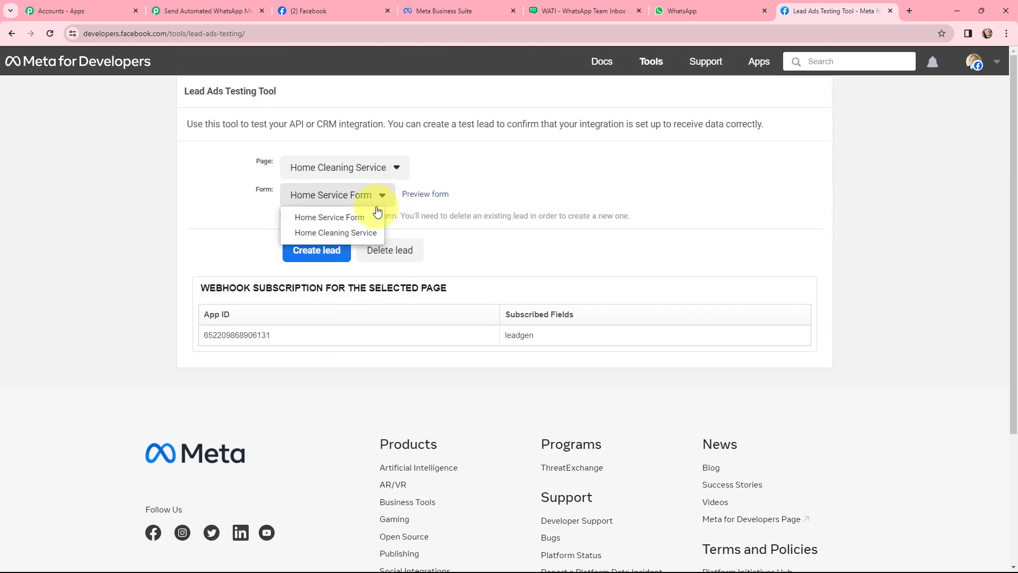
left_click(328, 217)
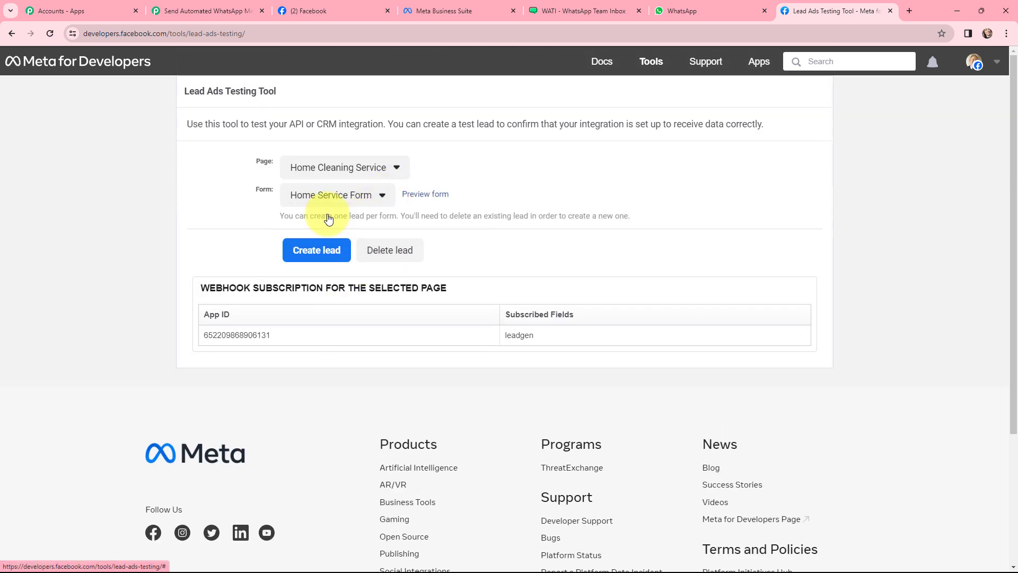
Submit a test lead with mobile number, email and full name through the form preview, and close the preview.
left_click(430, 196)
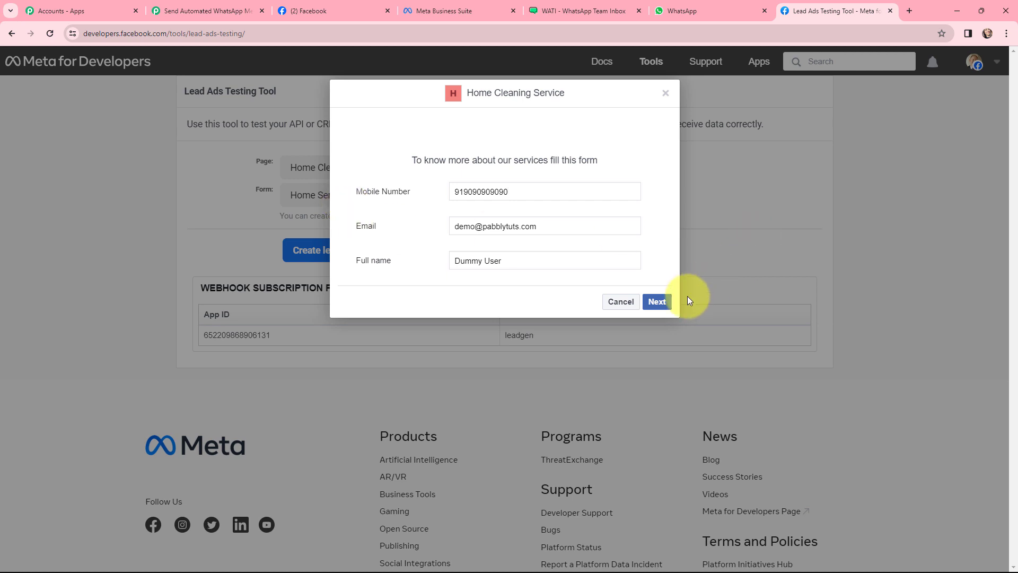
left_click(658, 302)
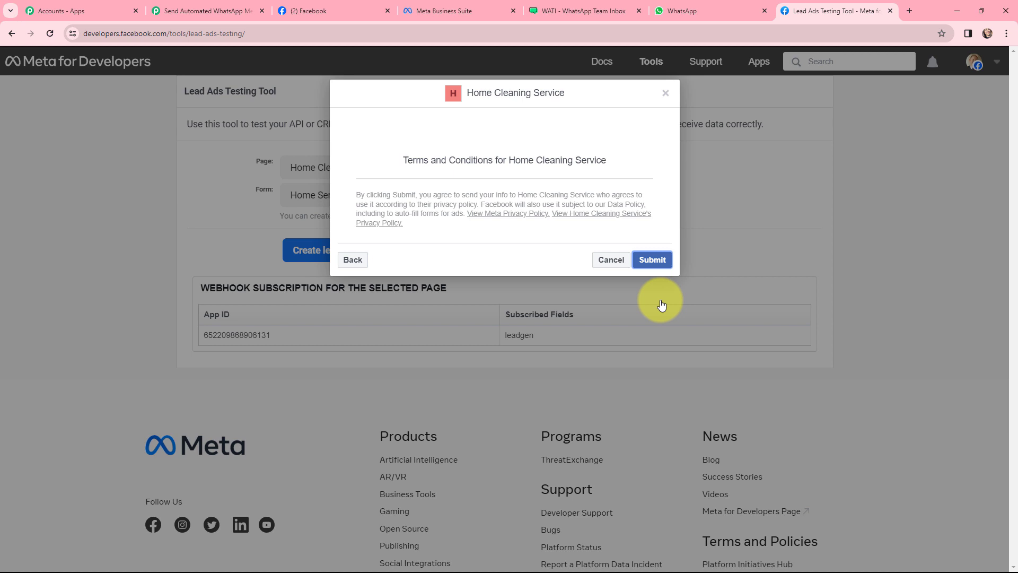
left_click(663, 265)
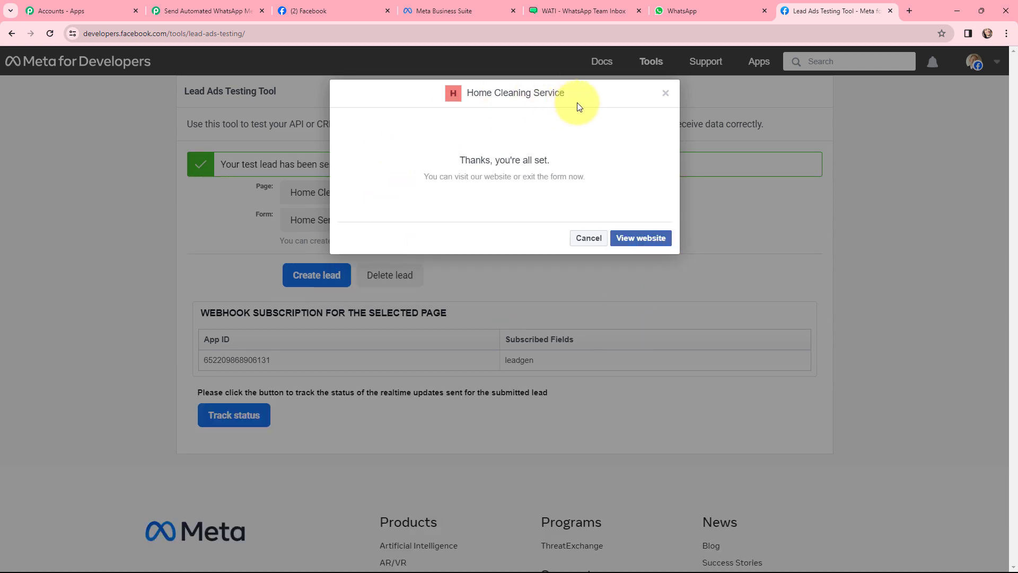
left_click(663, 95)
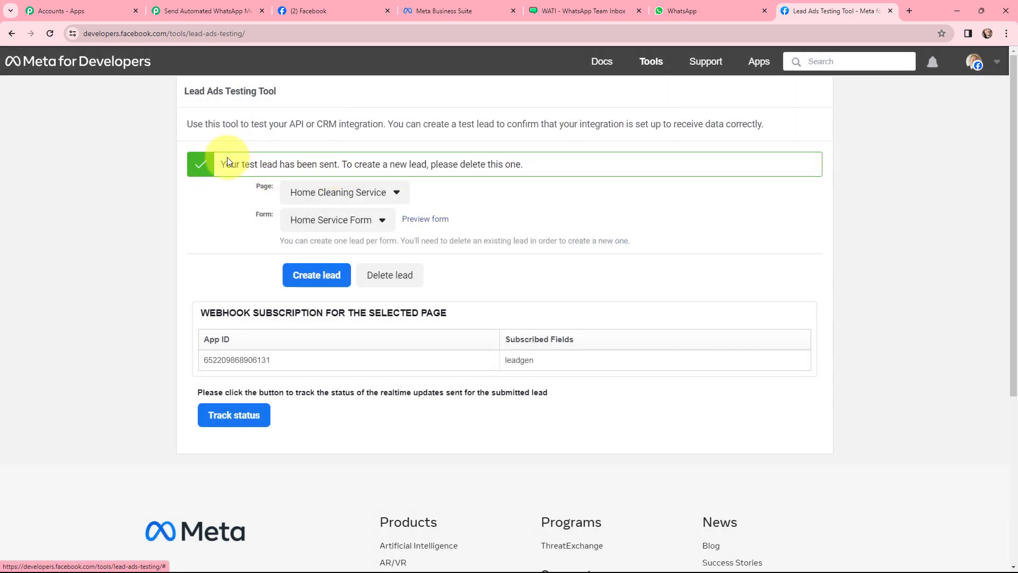
Switch back to the Pabbly Connect workflow and check the lead's mobile number, email, full name and created time in the trigger response.
left_click(209, 11)
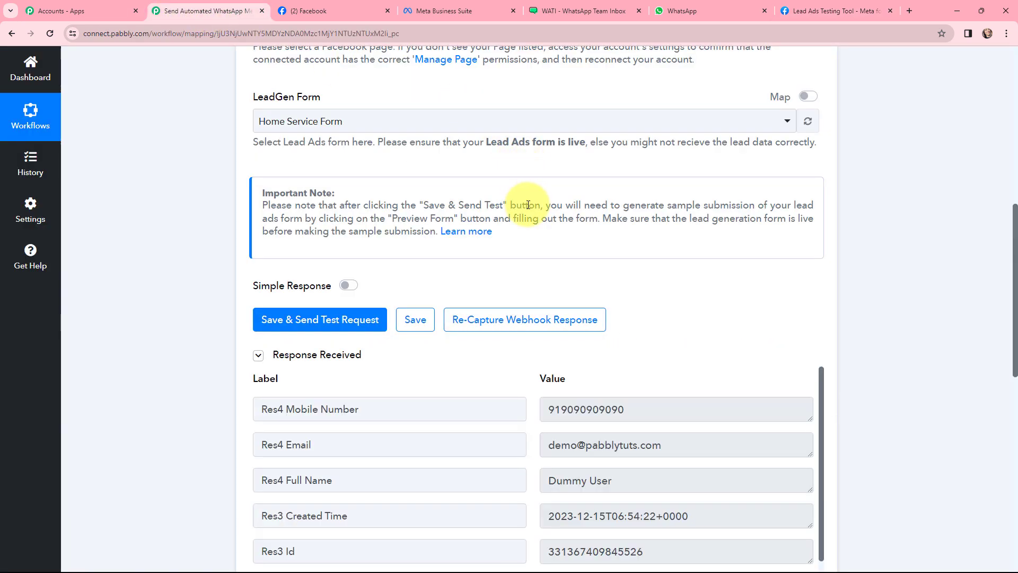
scroll(513, 209, "down", 5)
scroll(528, 205, "down", 2)
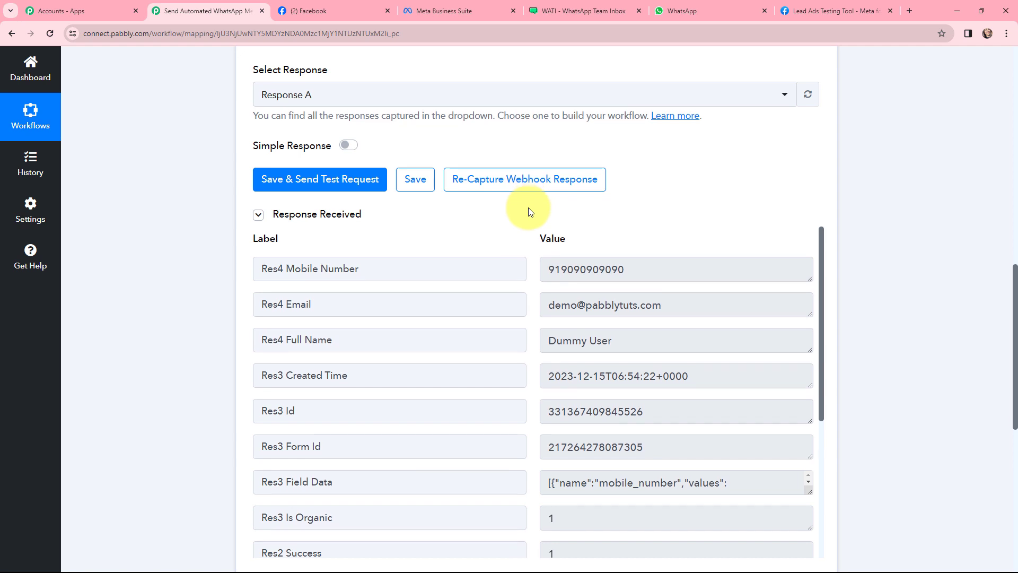
left_click_drag(639, 169, 523, 171)
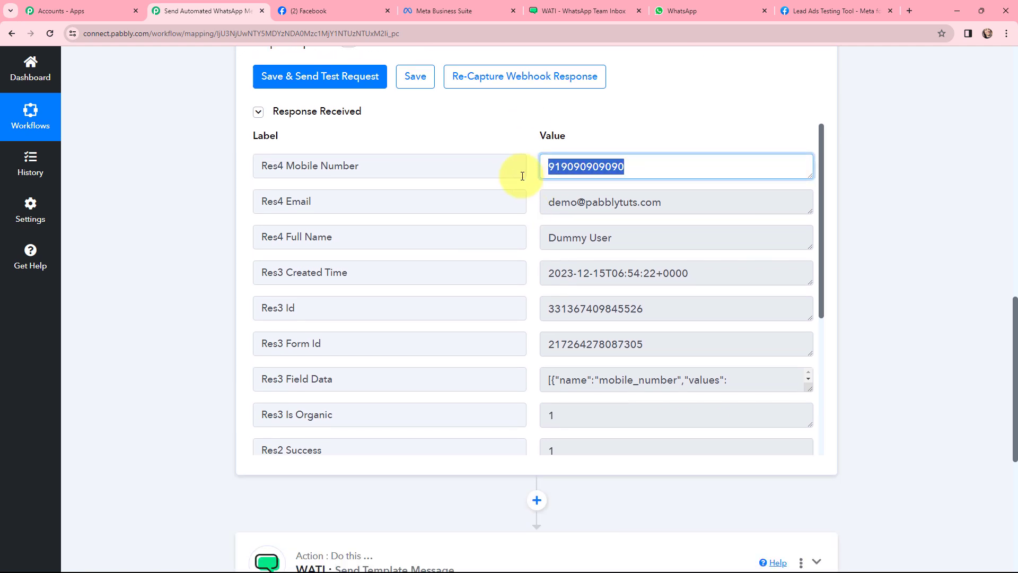
left_click_drag(632, 203, 527, 216)
left_click_drag(633, 231, 516, 241)
left_click_drag(708, 271, 528, 275)
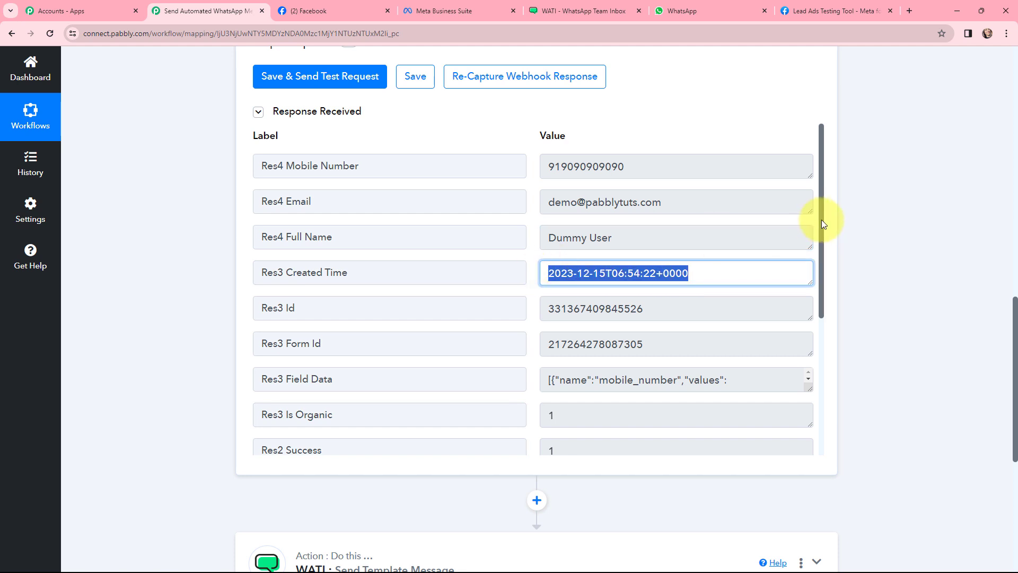
left_click_drag(822, 222, 861, 266)
left_click(860, 264)
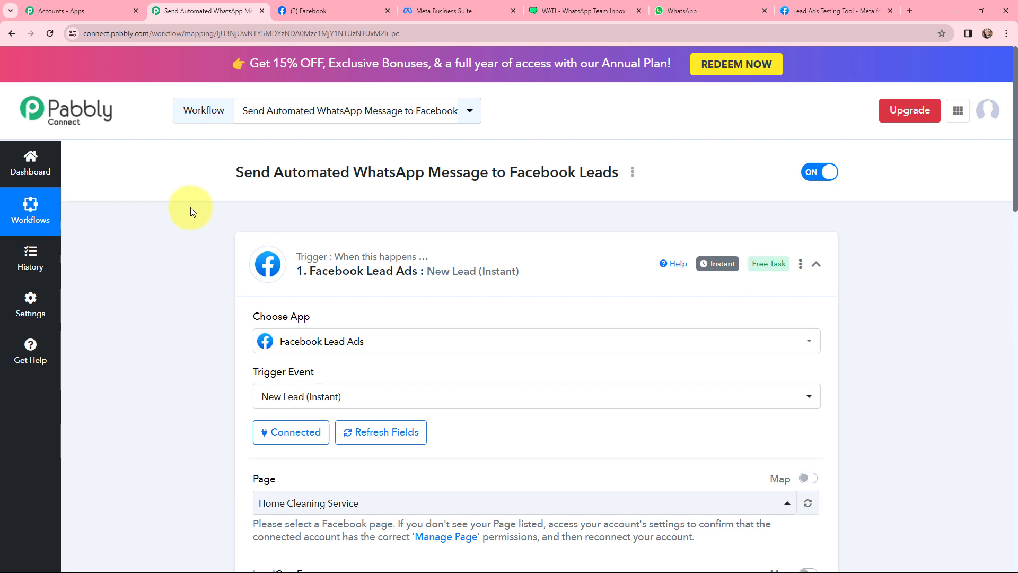
Collapse the Facebook Lead Ads trigger and start adding a new connection for the WATI action.
mouse_move(704, 267)
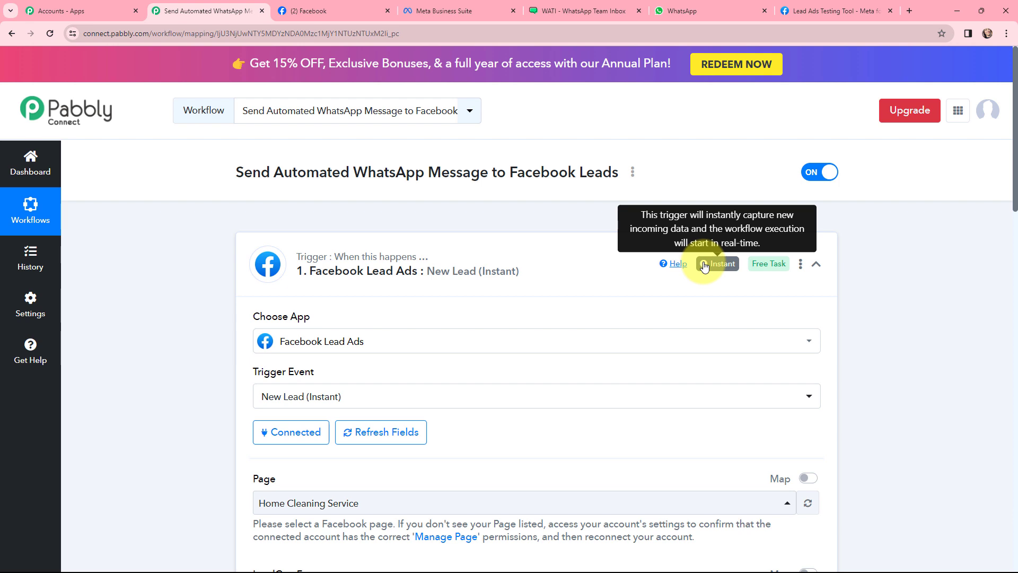
left_click(244, 238)
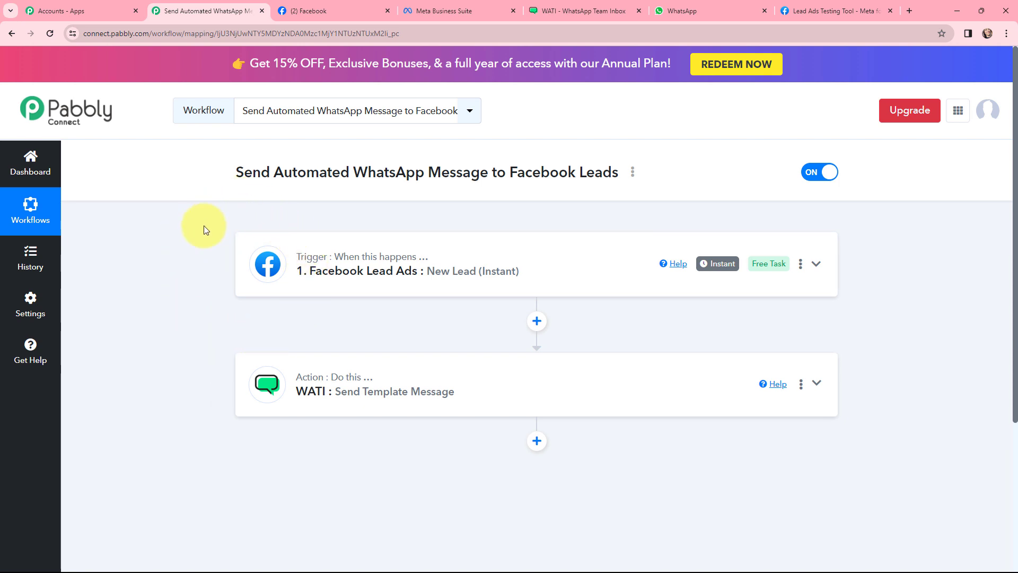
left_click(390, 390)
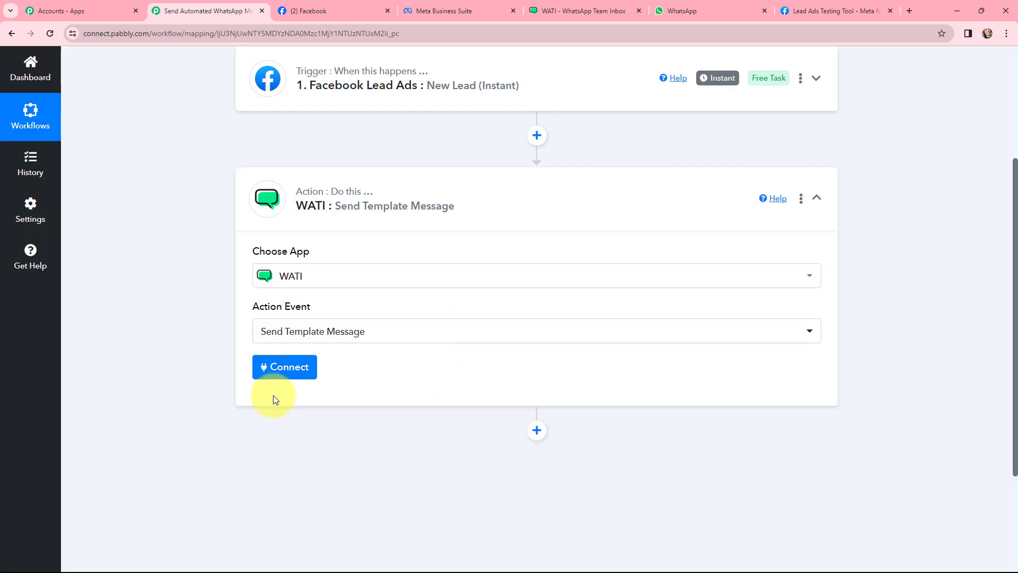
left_click(281, 365)
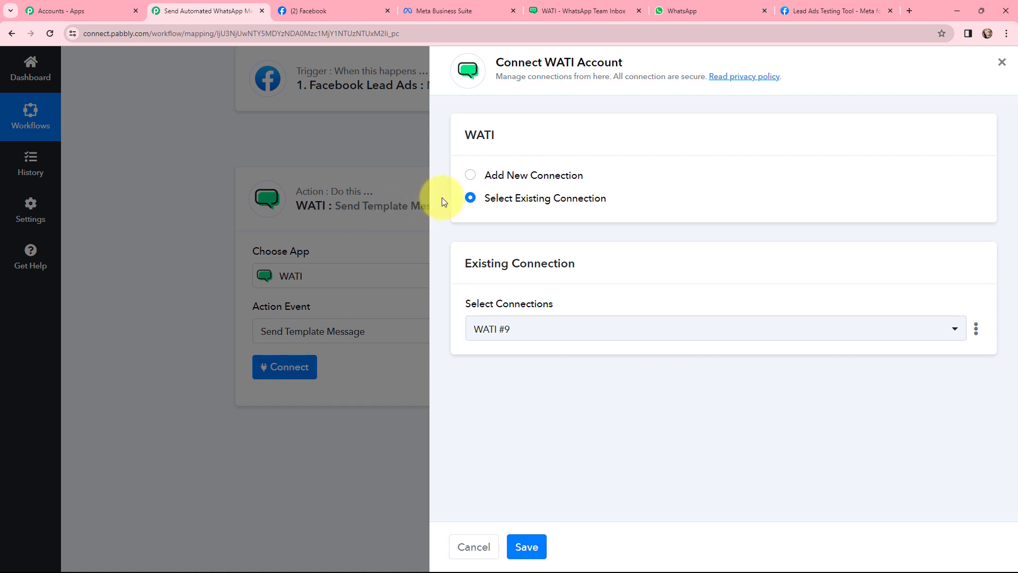
left_click(472, 180)
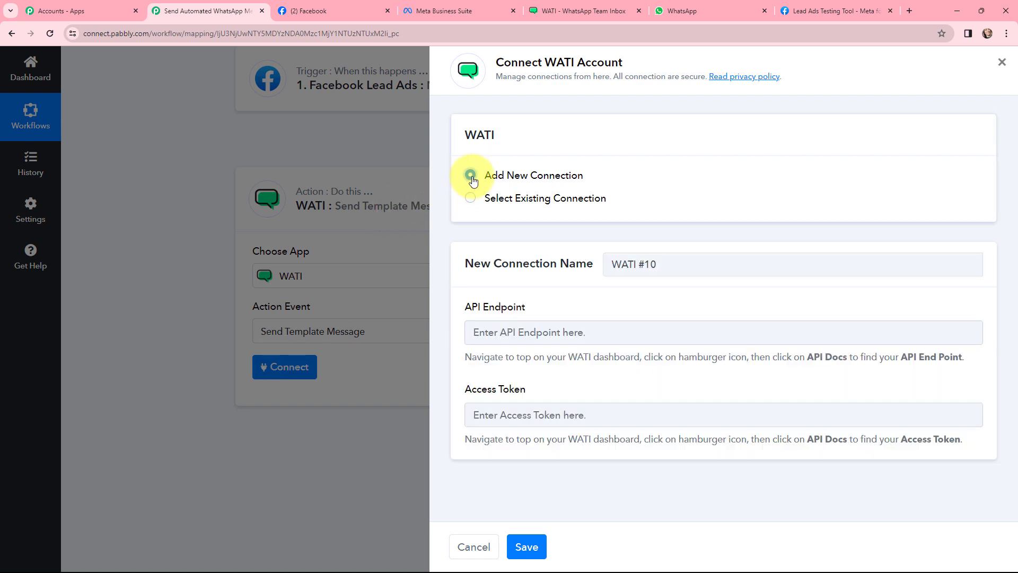
triple_click(472, 308)
left_click_drag(529, 392, 1017, 394)
left_click_drag(466, 439, 963, 444)
left_click(512, 373)
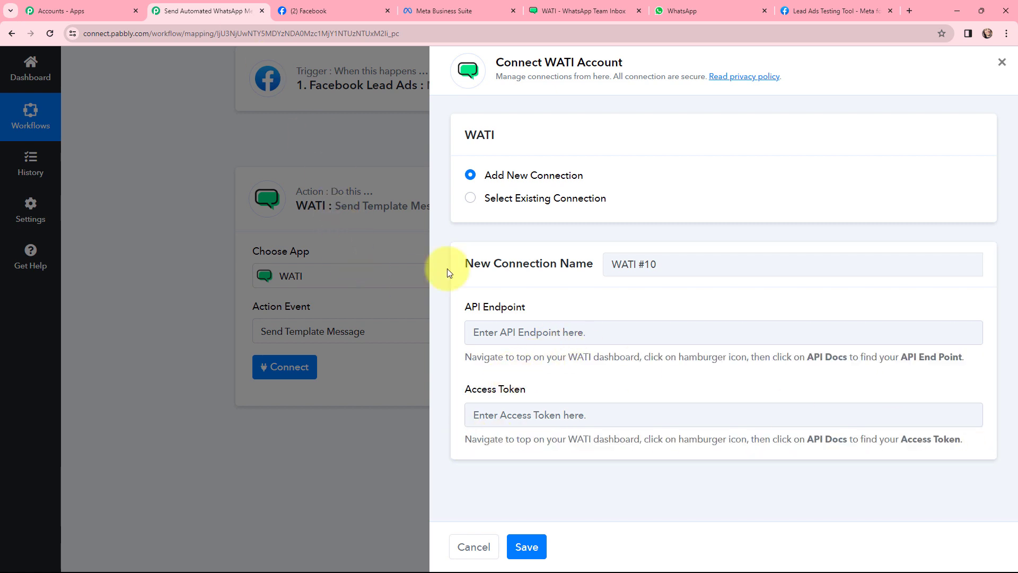
Copy the access token from WATI's API Docs and paste it into the new WATI connection's Access Token field in Pabbly Connect.
left_click(556, 8)
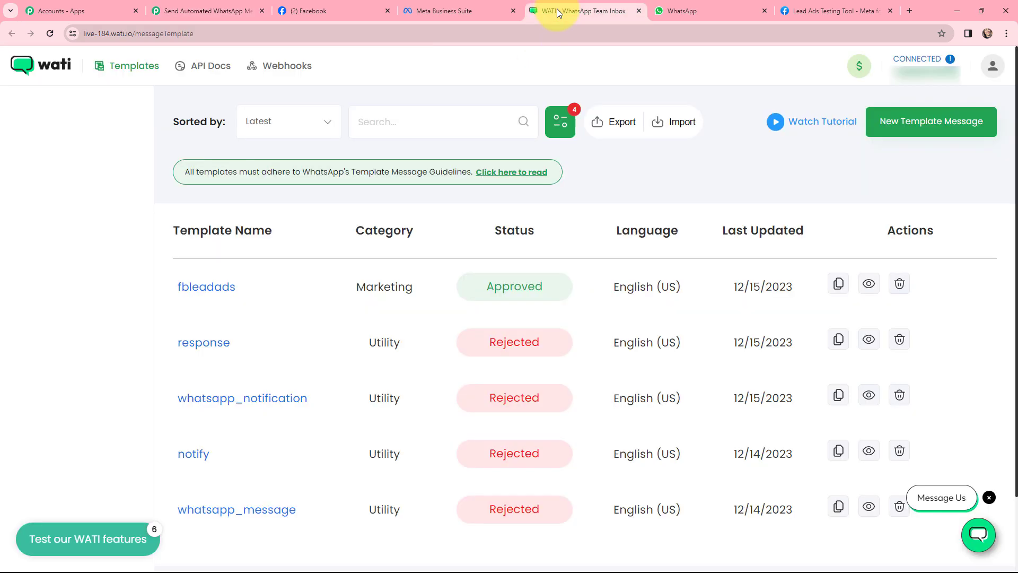
left_click(195, 66)
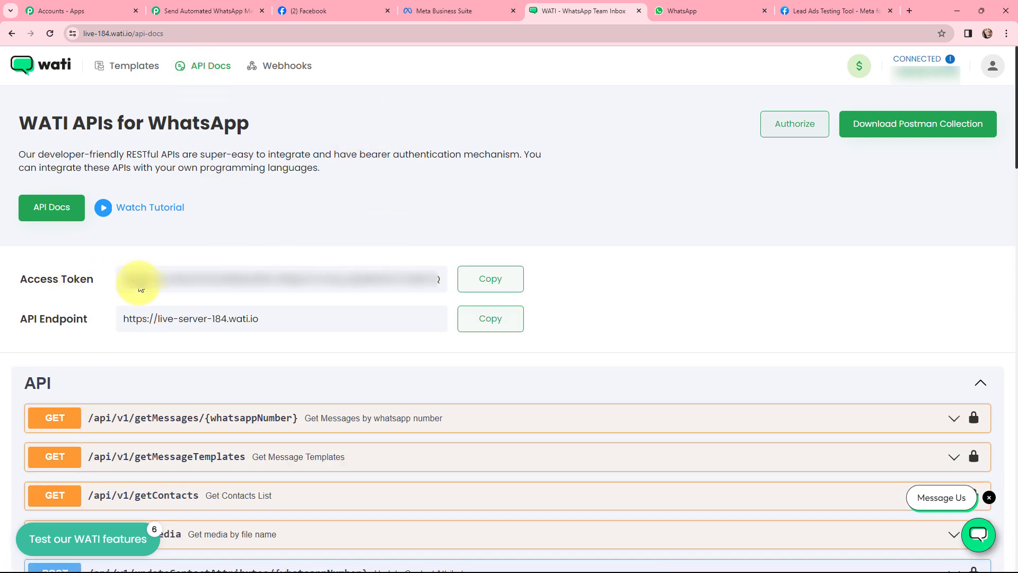
left_click(502, 284)
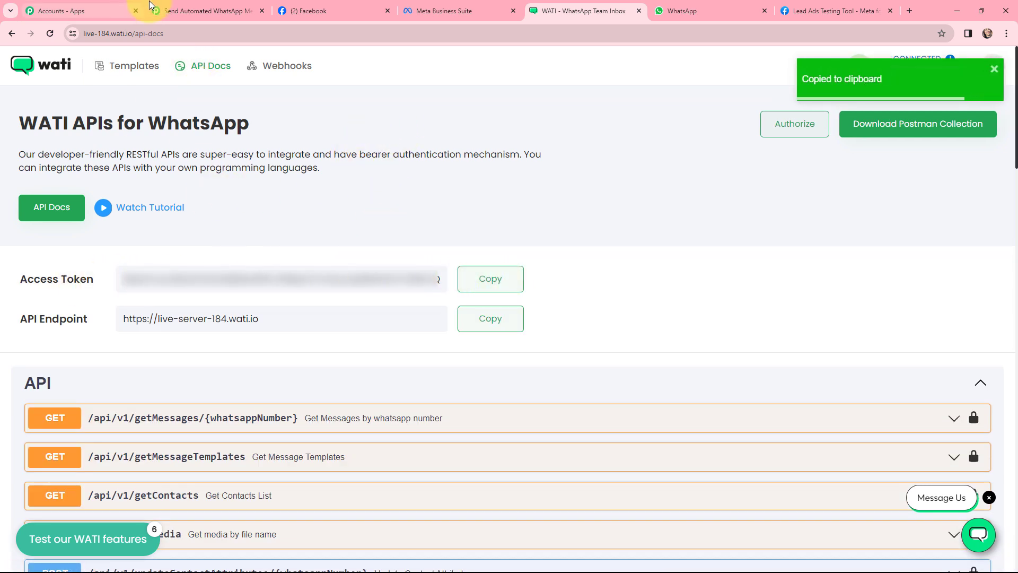
left_click(191, 11)
left_click(509, 414)
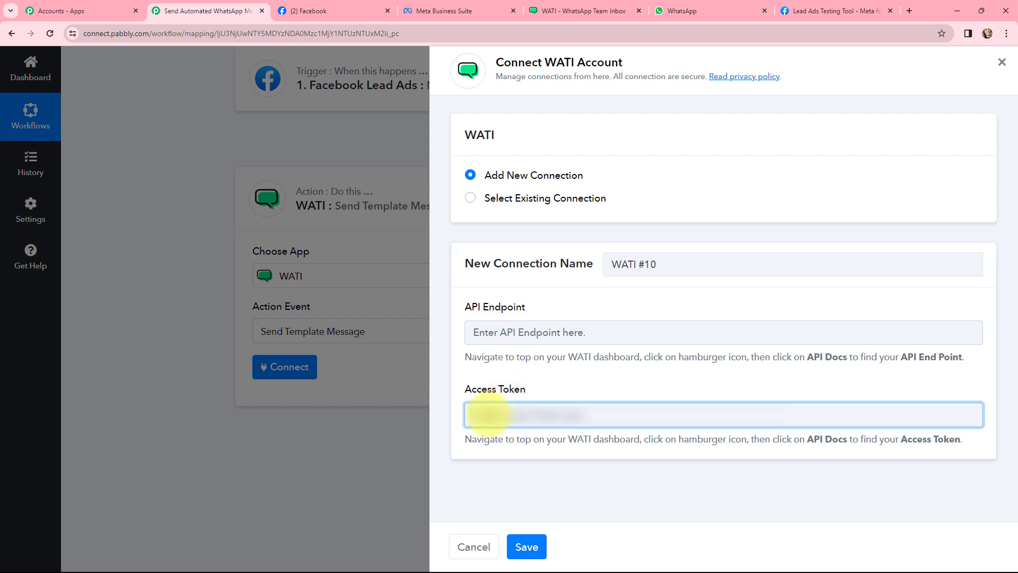
key("ctrl+v")
Copy the API endpoint from WATI's API Docs into the new connection's API Endpoint field in Pabbly Connect and save the connection.
left_click(541, 10)
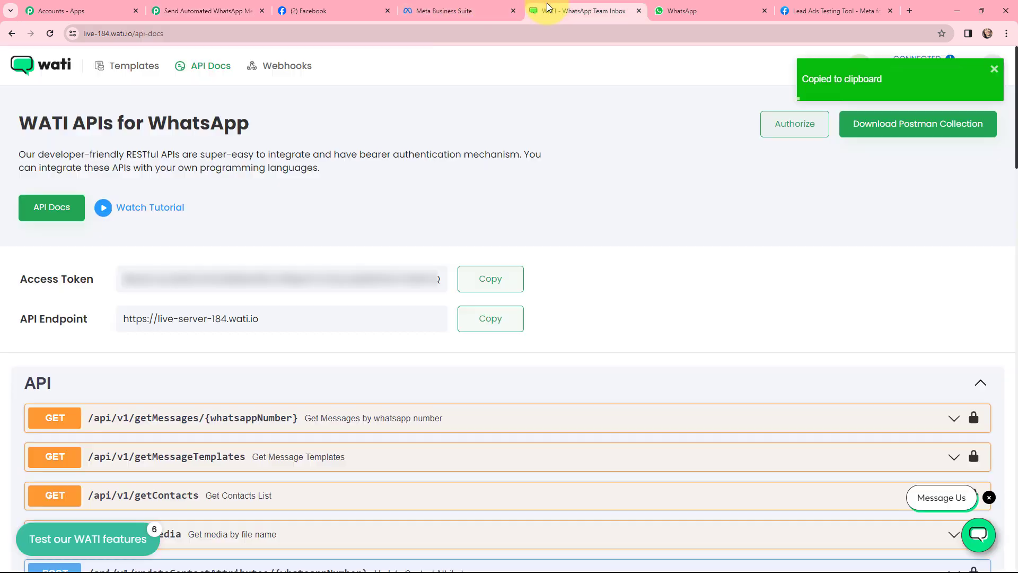
left_click(496, 319)
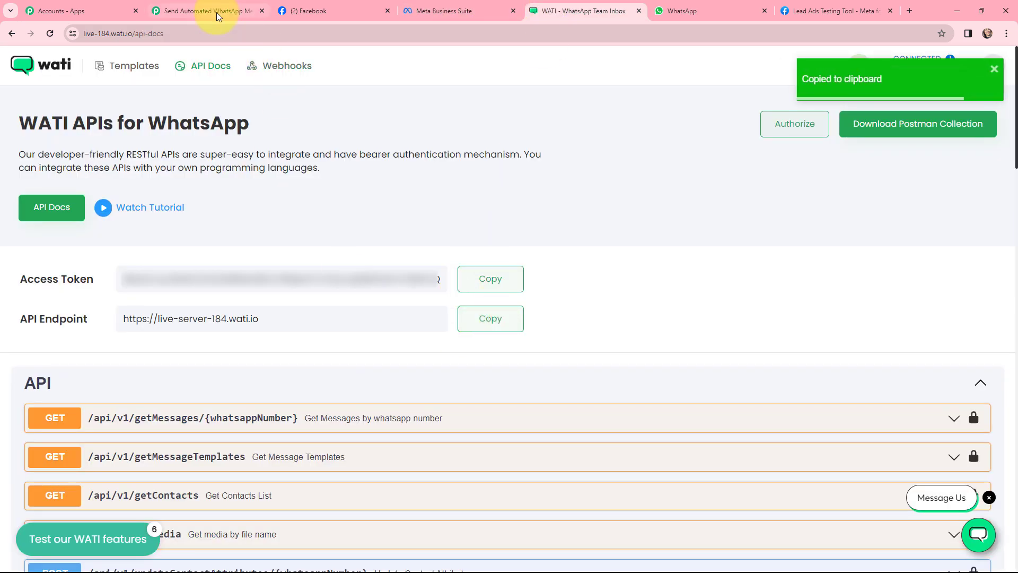
left_click(216, 11)
left_click(556, 338)
key("ctrl+v")
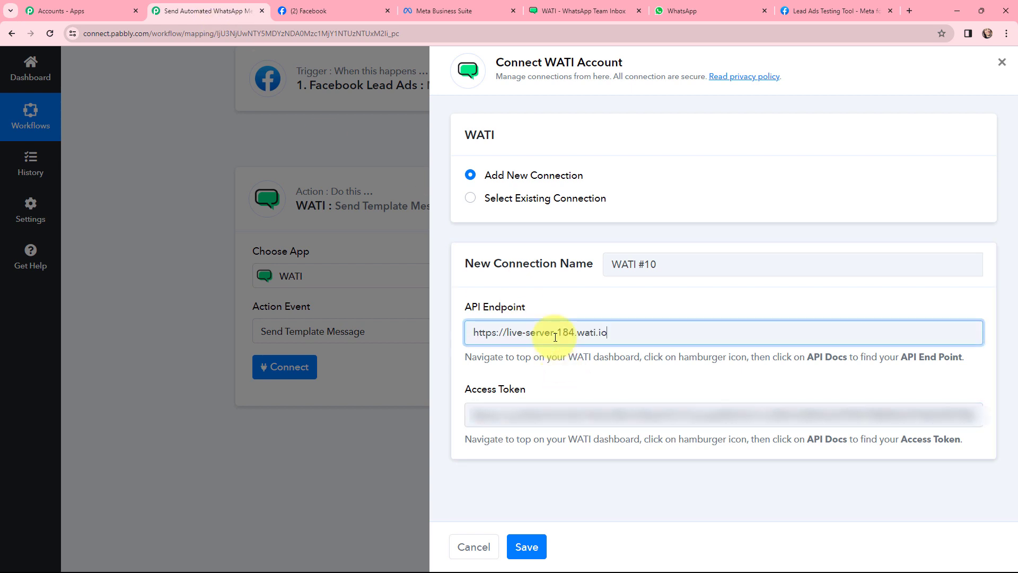
left_click(527, 547)
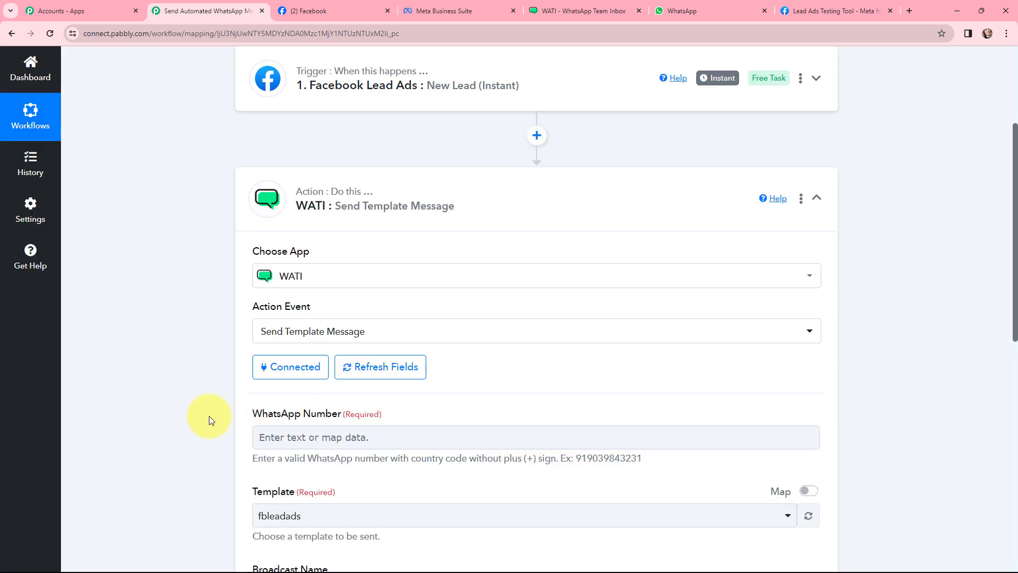
Map the WATI action's WhatsApp Number to Res4 Mobile Number from the Facebook Lead Ads trigger.
scroll(208, 282, "down", 2)
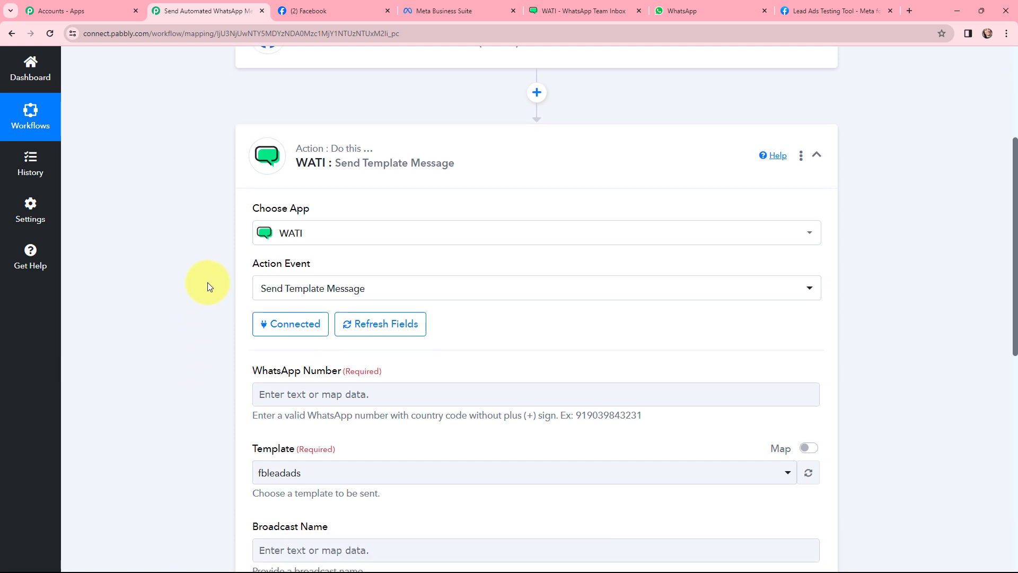
scroll(208, 286, "down", 1)
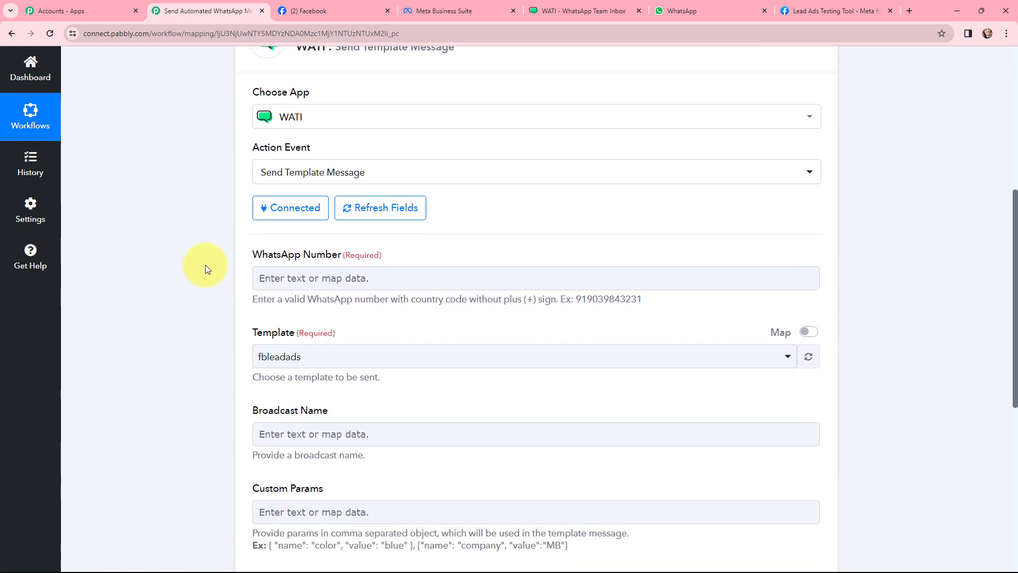
left_click(283, 272)
left_click(283, 272)
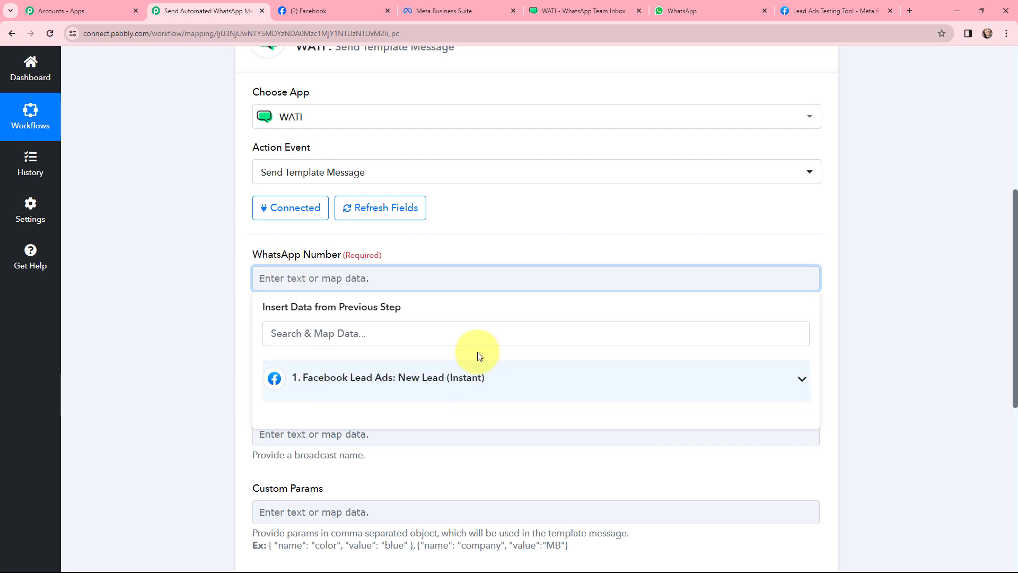
left_click(400, 385)
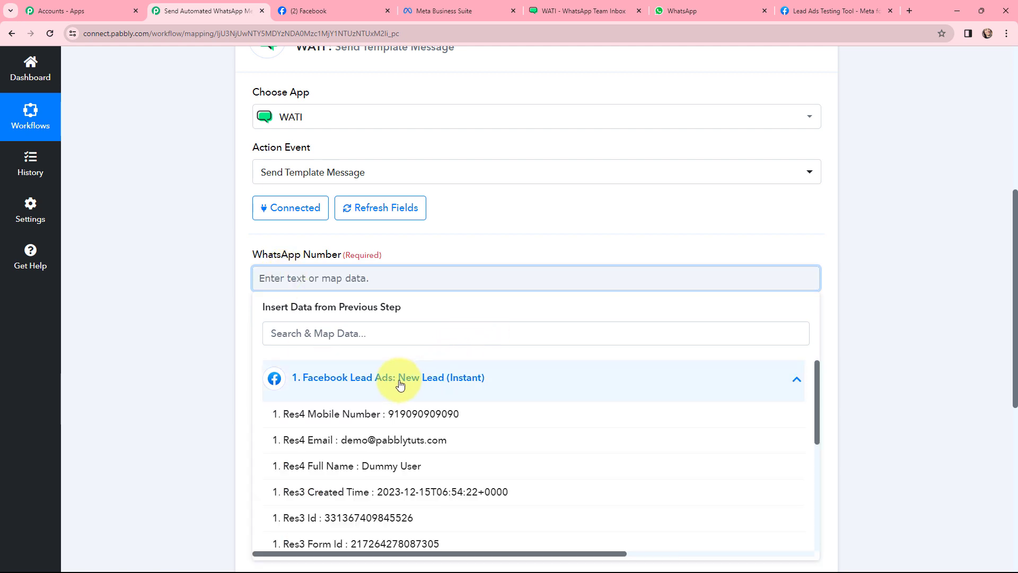
left_click(407, 413)
left_click(212, 279)
scroll(409, 257, "down", 2)
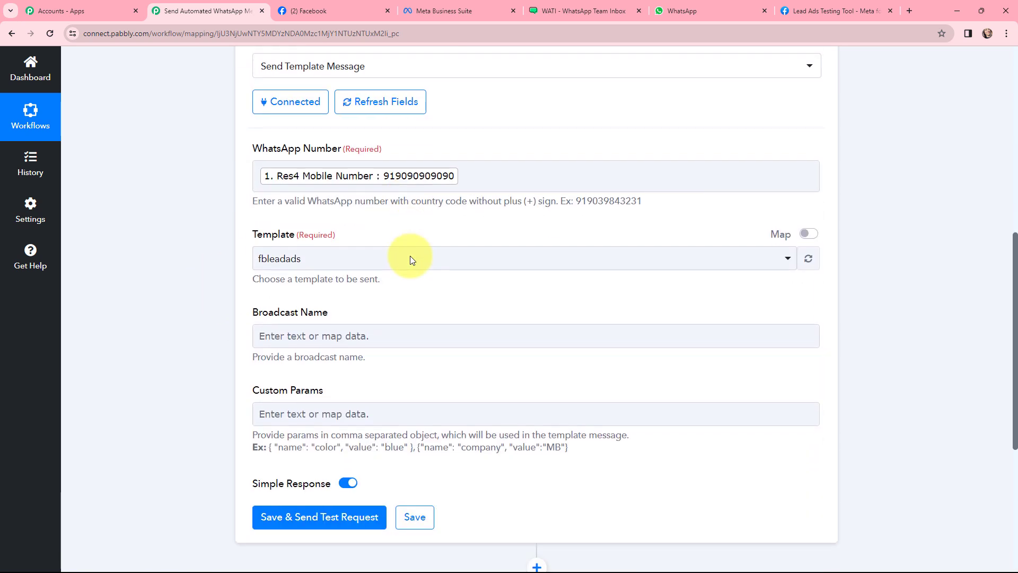
Switch to WATI and review the fbleadads template's broadcast title, body text and name variable.
left_click(560, 10)
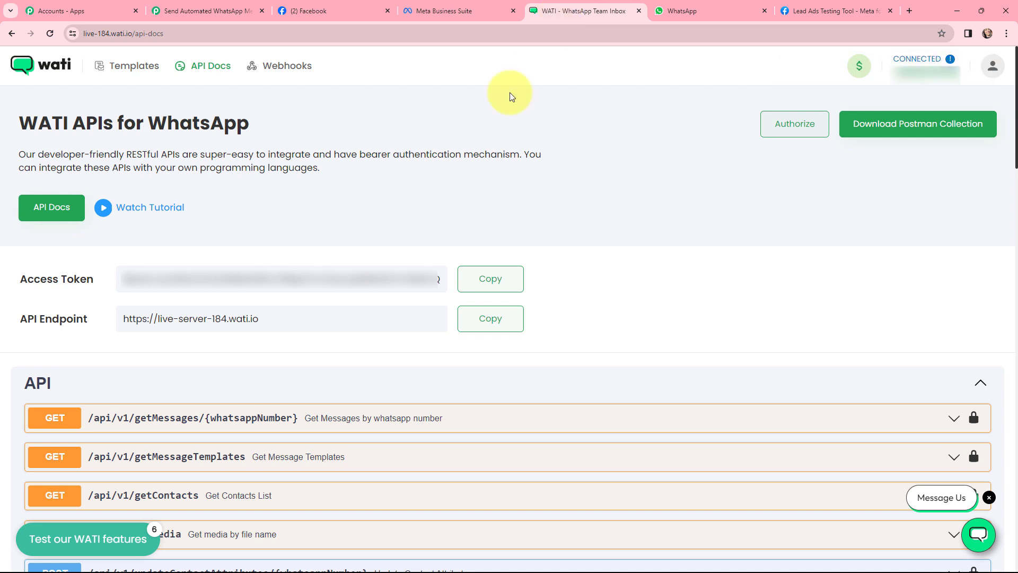
left_click(134, 66)
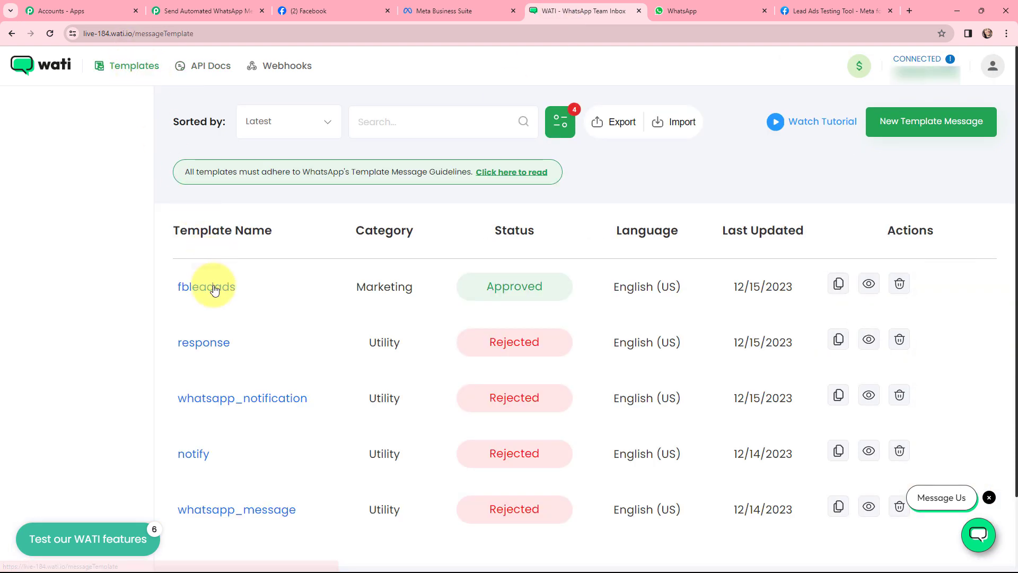
left_click(212, 289)
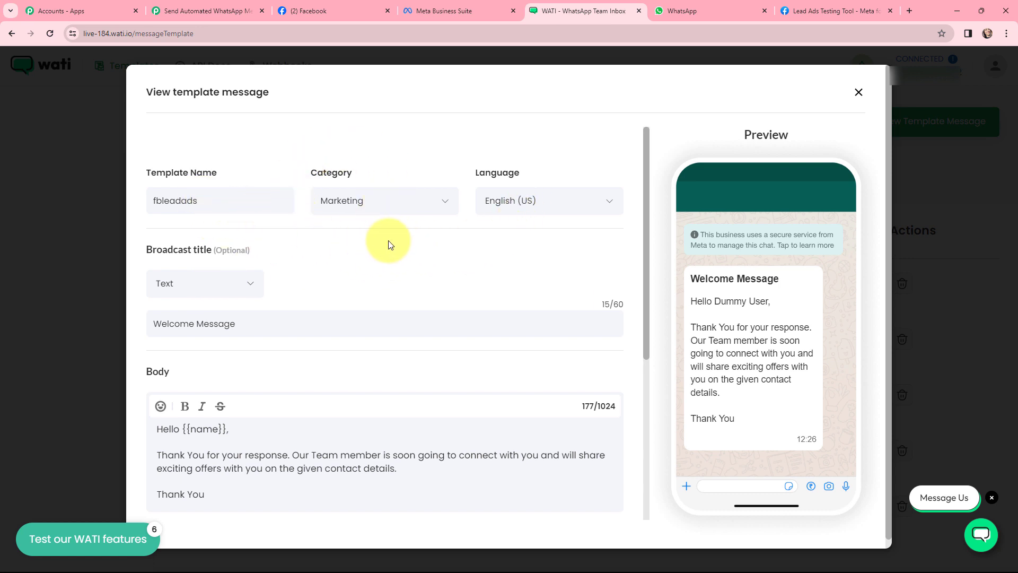
scroll(388, 244, "down", 2)
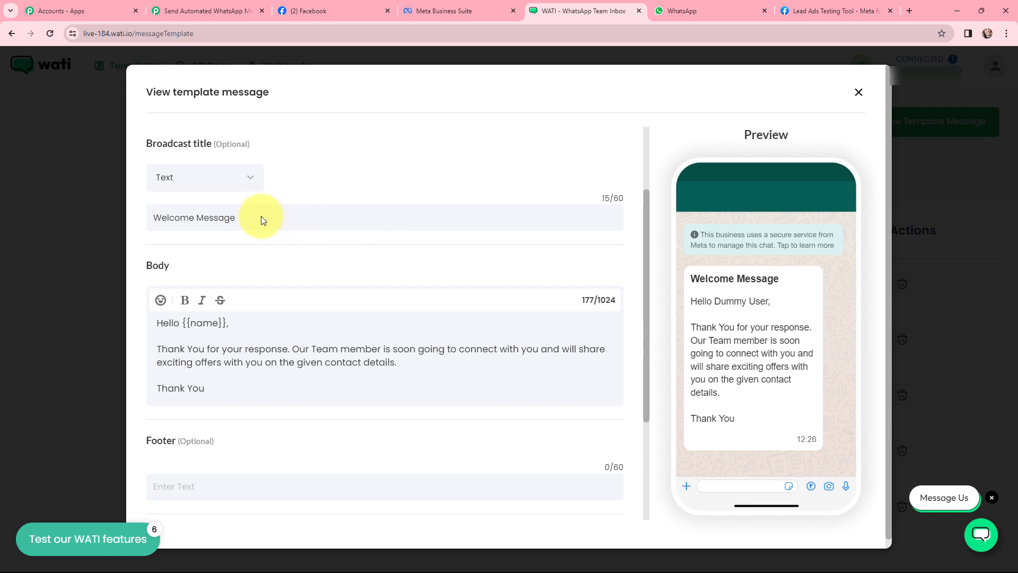
scroll(329, 209, "down", 1)
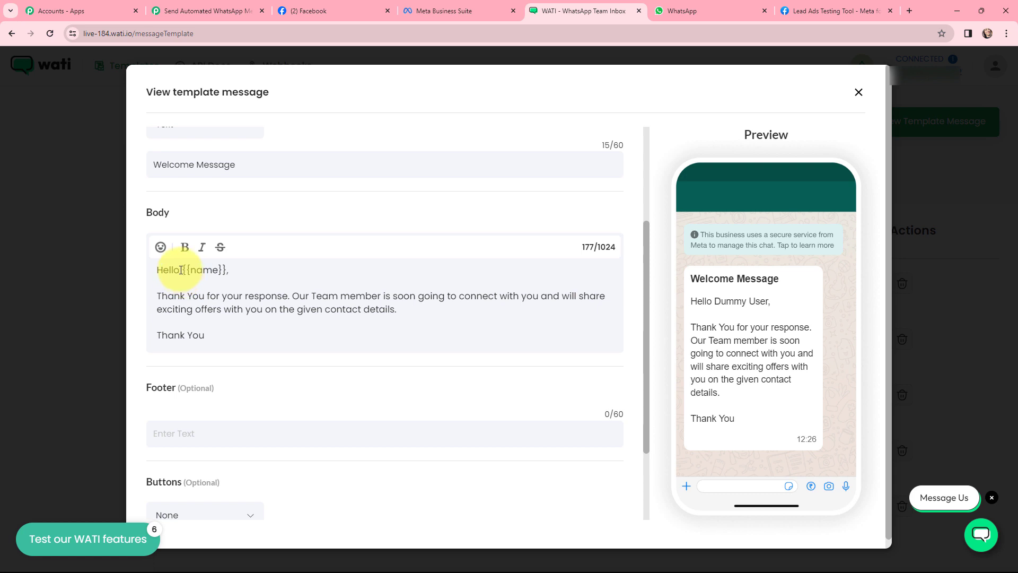
scroll(273, 277, "up", 2)
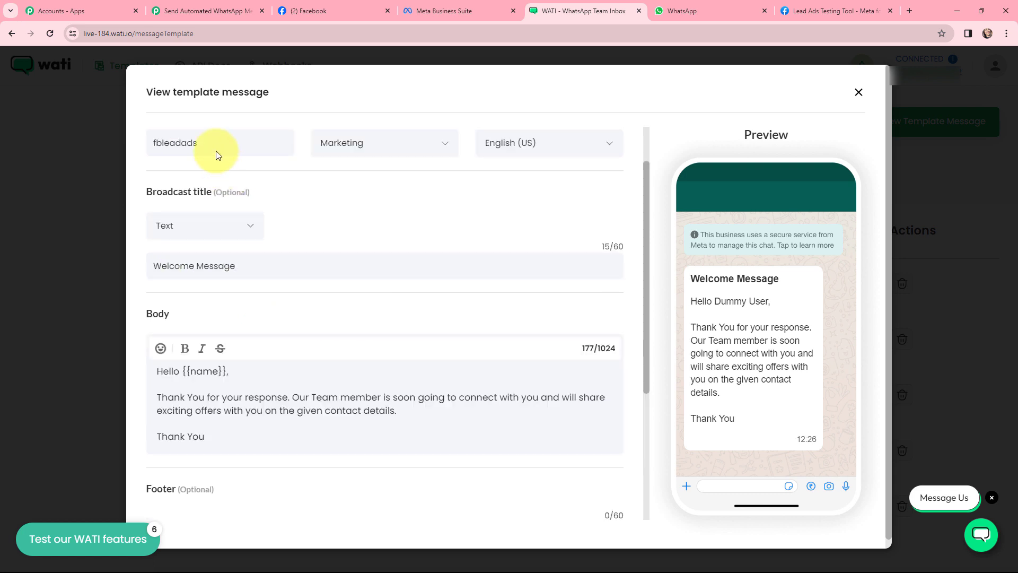
Back in Pabbly Connect, choose the fbleadads template and set the Broadcast Name to "Welcome Message".
left_click(211, 11)
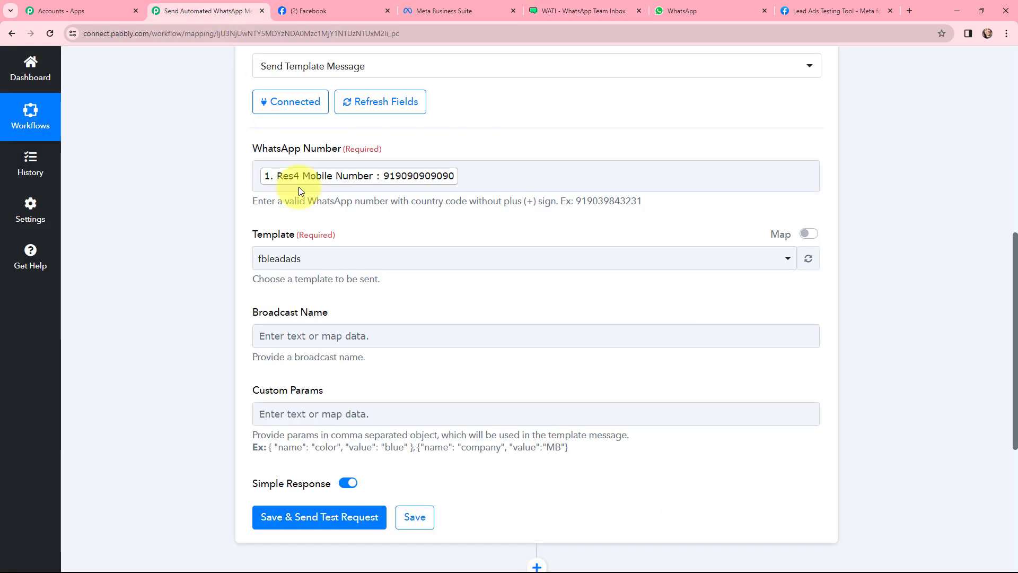
left_click(318, 264)
left_click(290, 322)
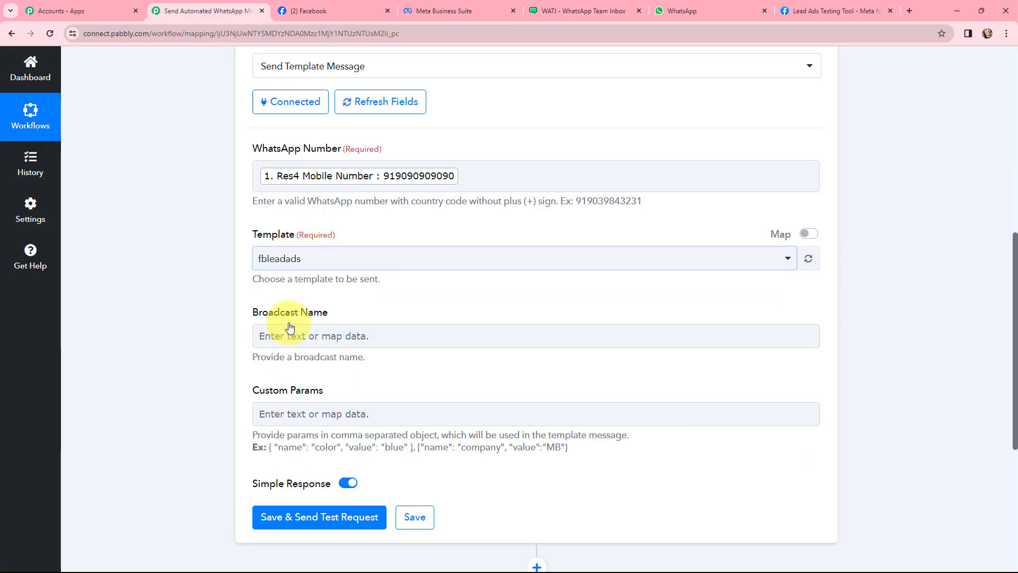
left_click(292, 345)
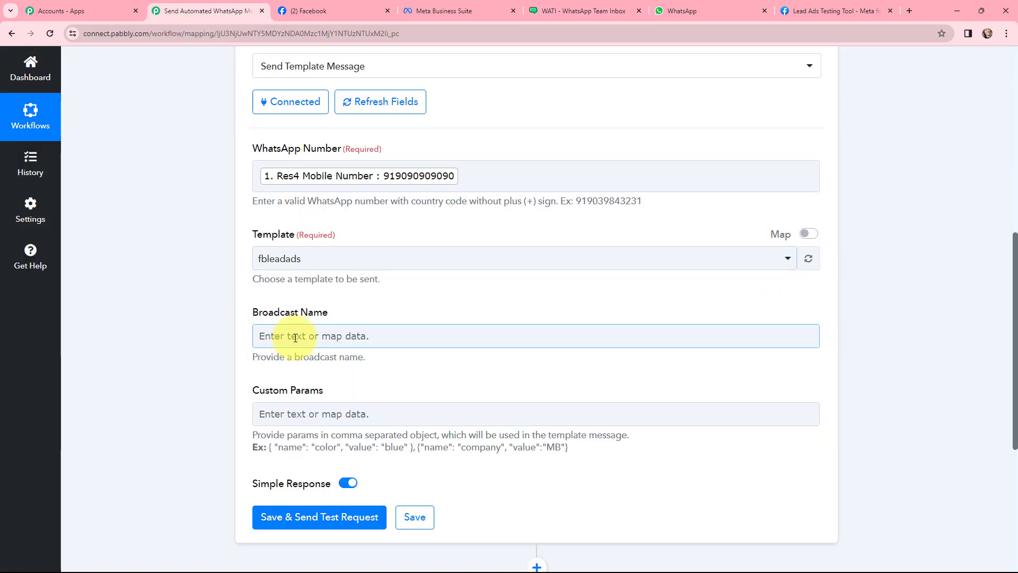
left_click(295, 338)
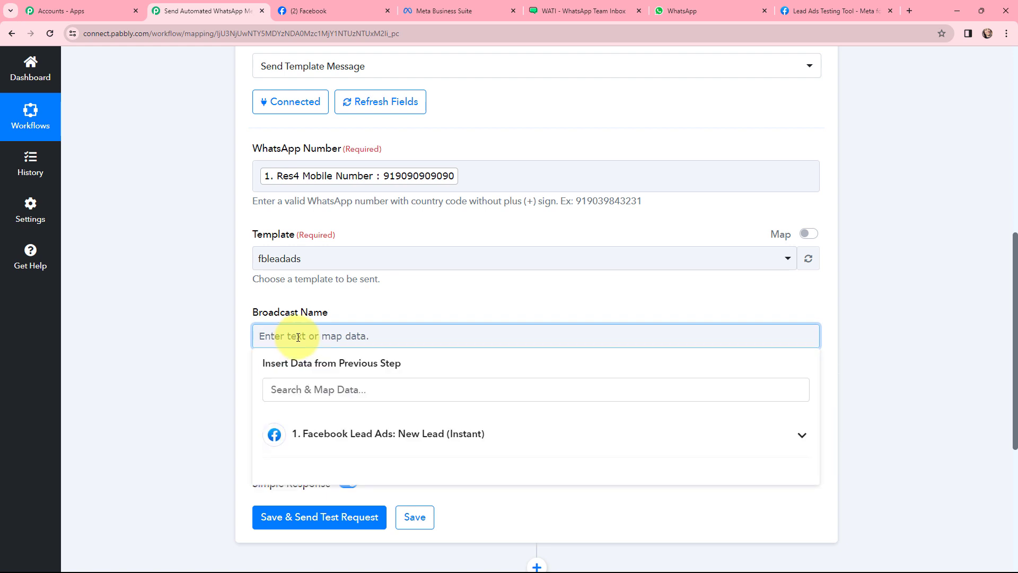
type("Welcome ")
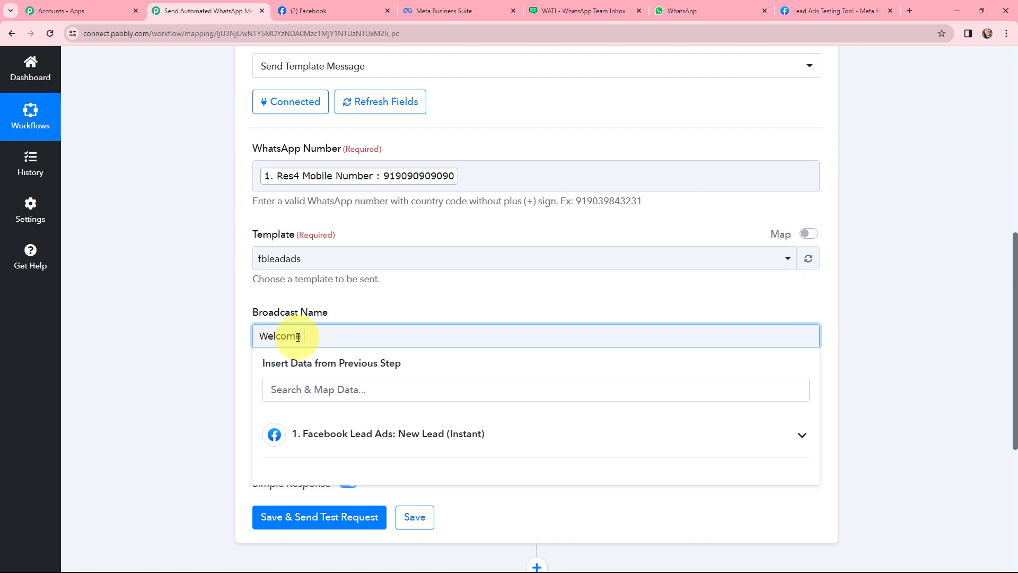
type("Message")
left_click(187, 316)
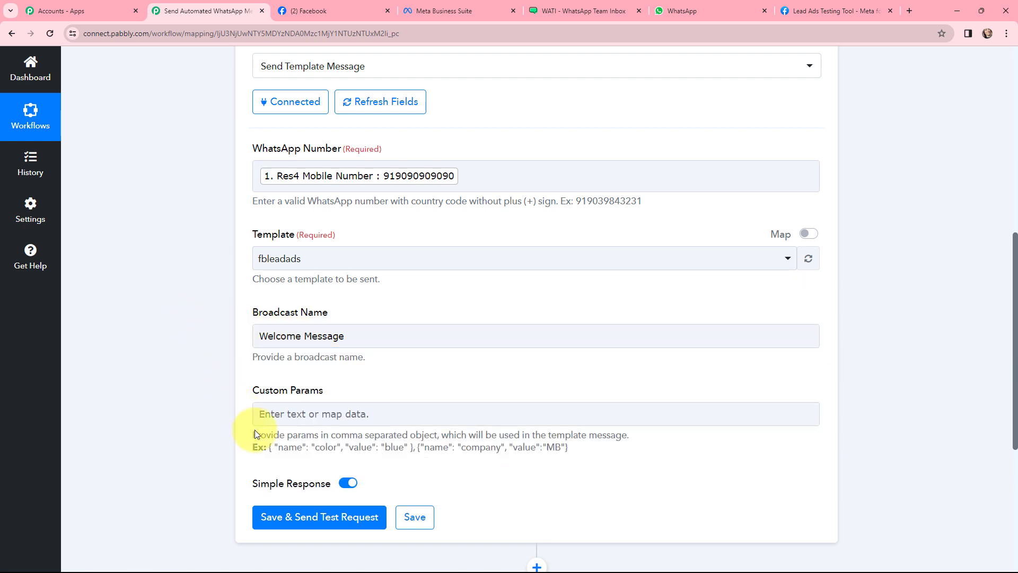
Recheck the template's variable in WATI, then copy the first example object into Custom Params and set its "name" entry to "name".
left_click(590, 11)
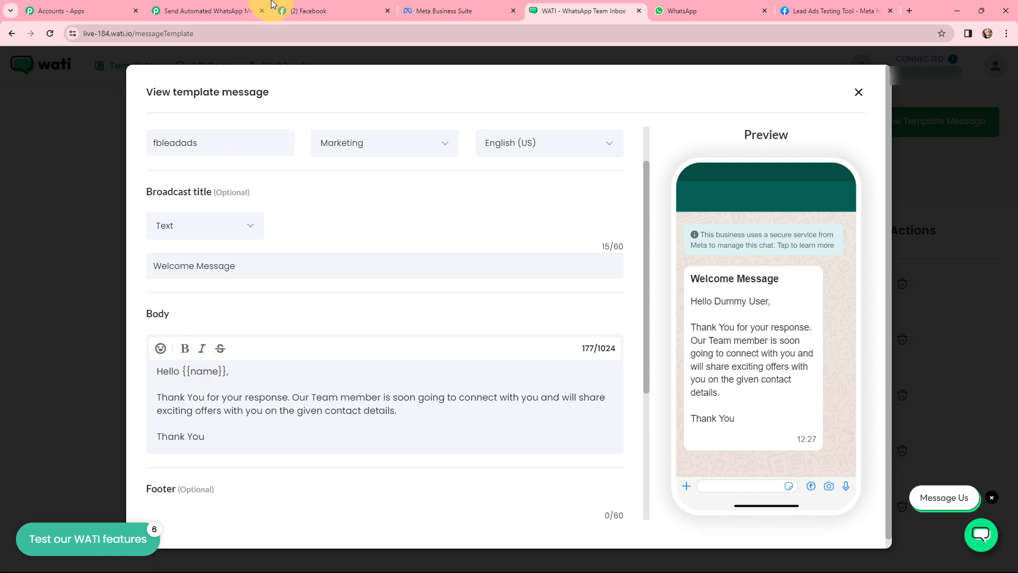
left_click(212, 11)
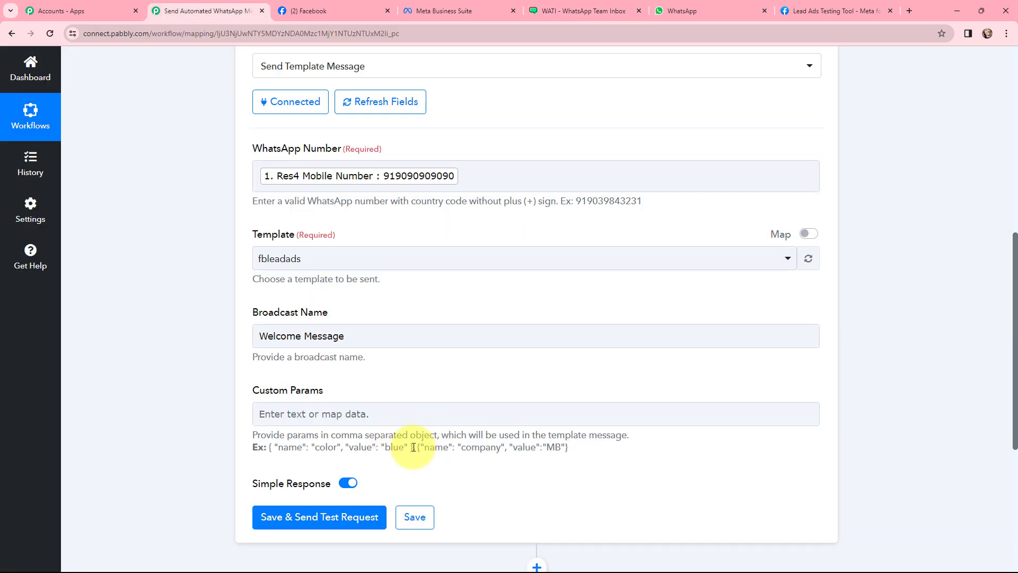
left_click_drag(413, 447, 271, 449)
key("ctrl+c")
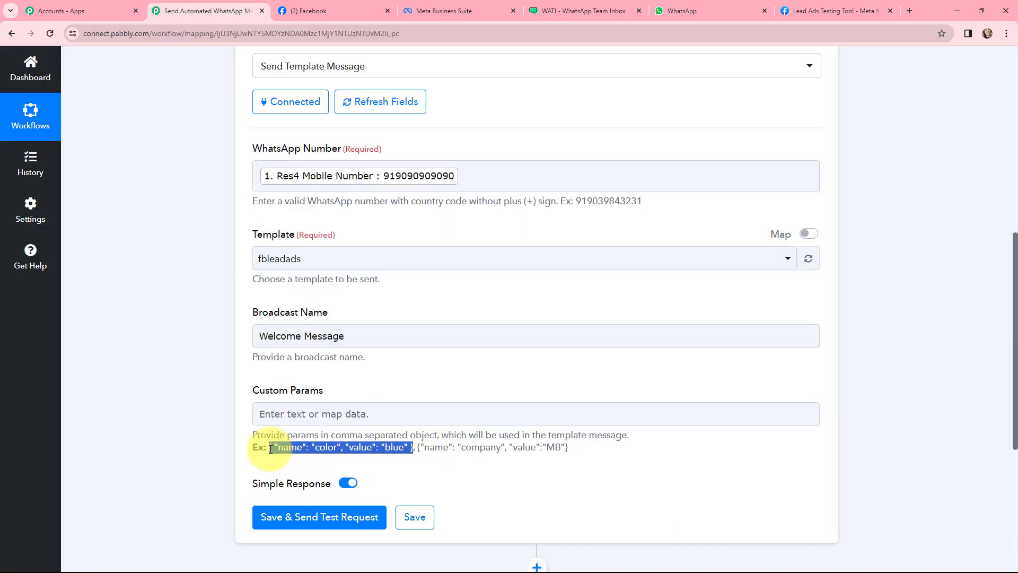
left_click(275, 413)
key("ctrl+v")
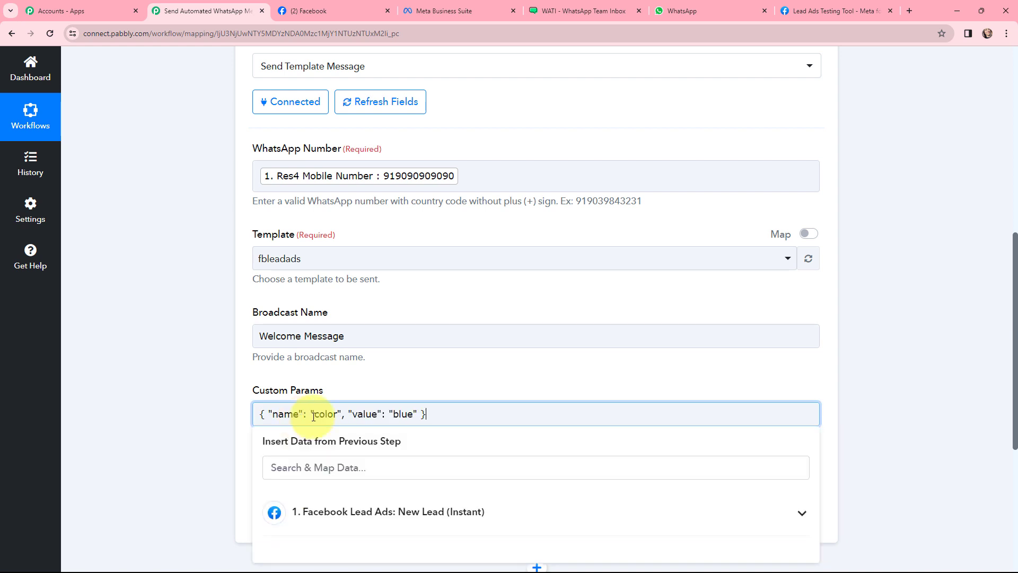
left_click_drag(340, 414, 317, 416)
type("na")
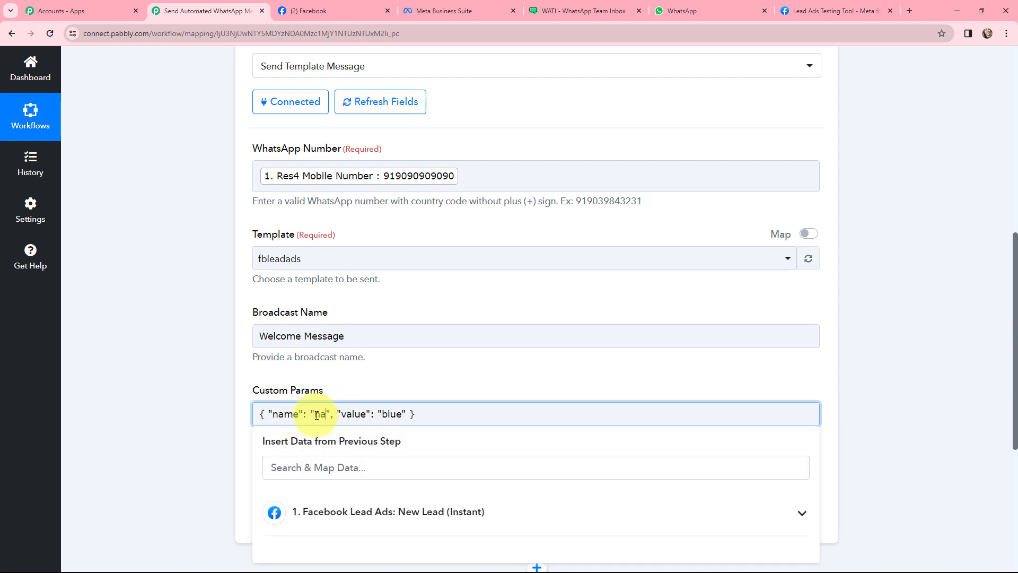
type("me")
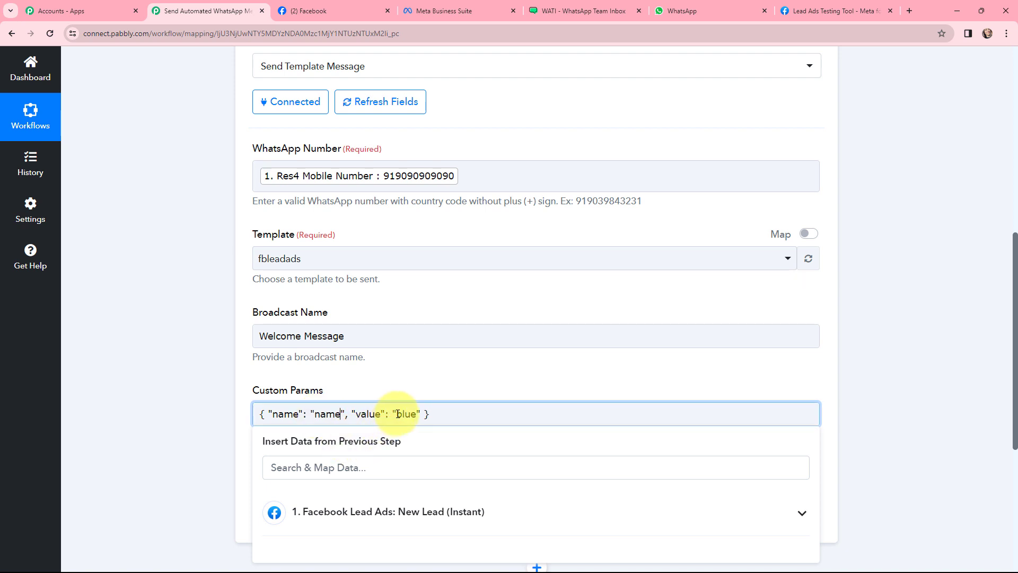
Replace the example value in Custom Params with Res4 Full Name mapped from the Facebook Lead Ads trigger.
left_click_drag(398, 414, 418, 416)
key("BackSpace")
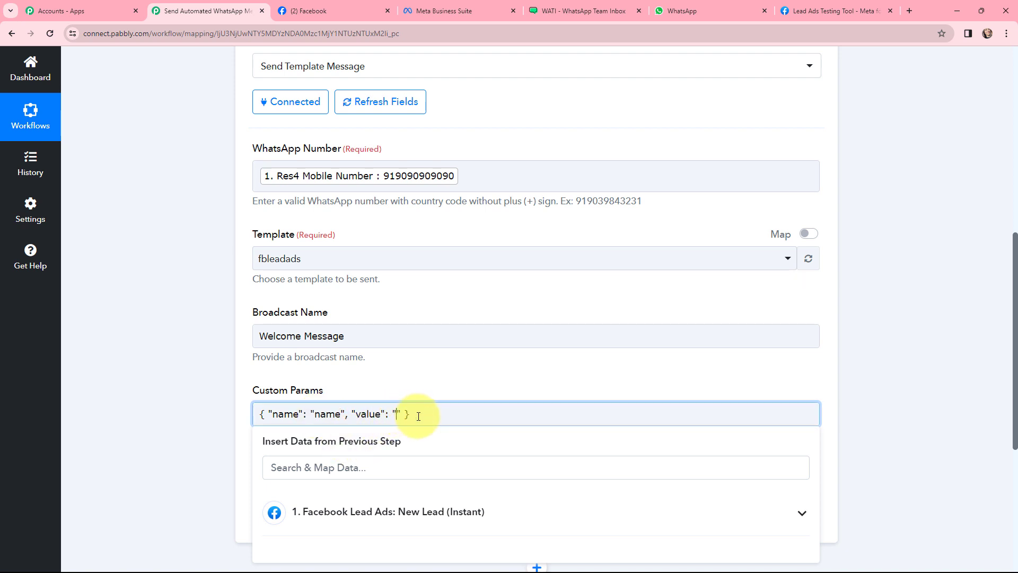
left_click(389, 508)
scroll(447, 348, "down", 3)
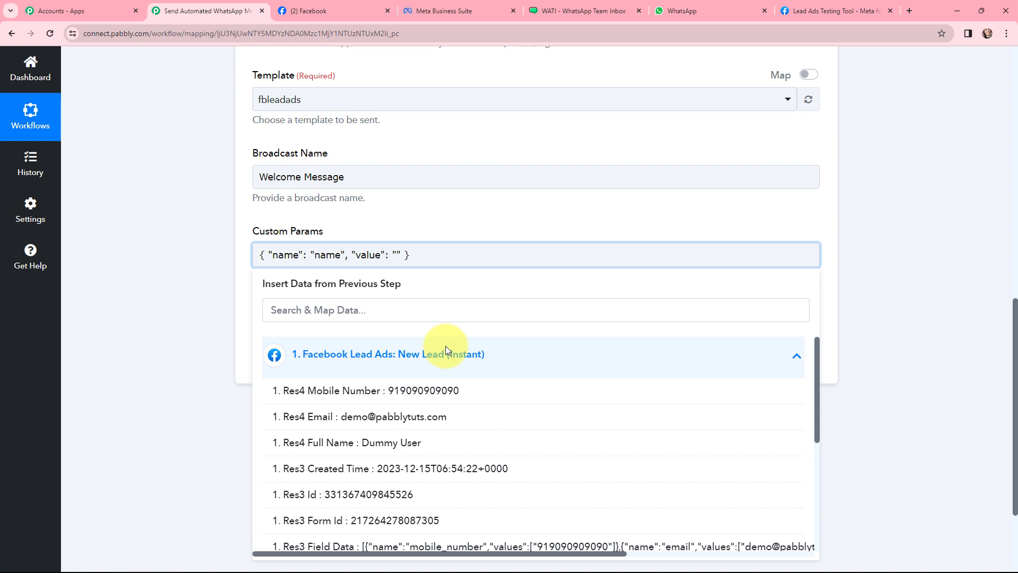
left_click(395, 450)
left_click(171, 284)
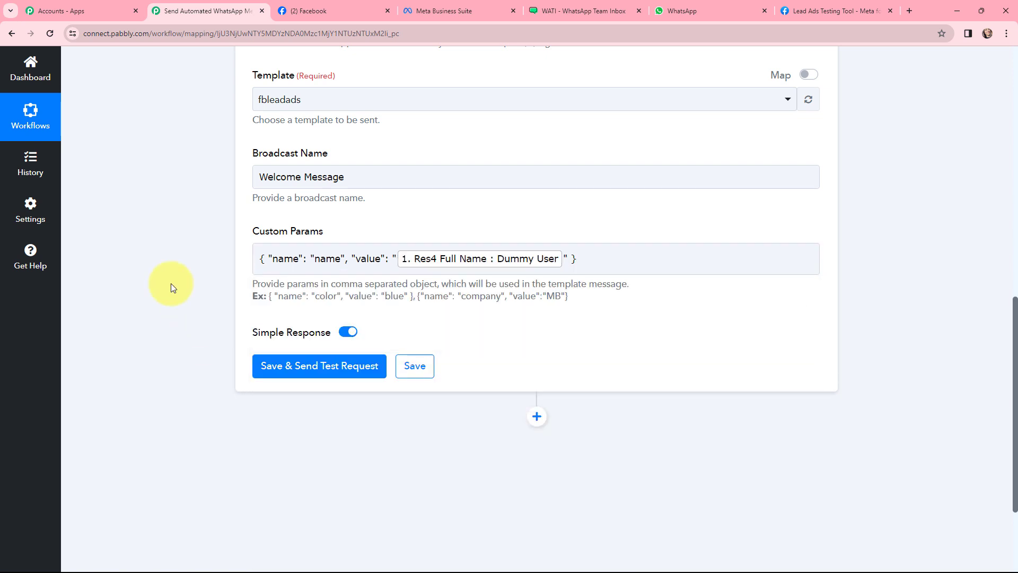
Review the mapped WATI fields, save the action with a test request, and check the response received.
scroll(189, 280, "up", 3)
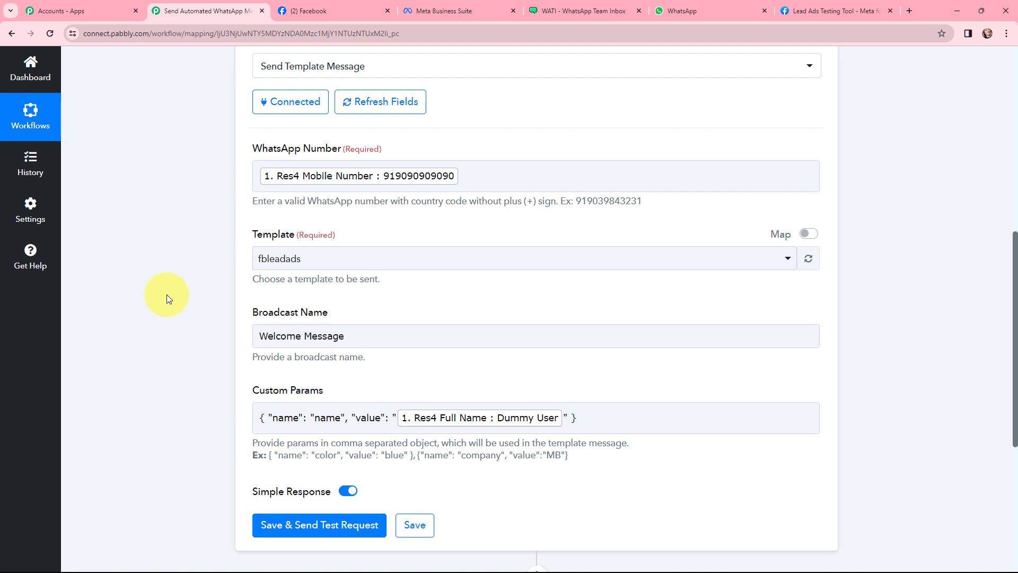
scroll(184, 248, "down", 1)
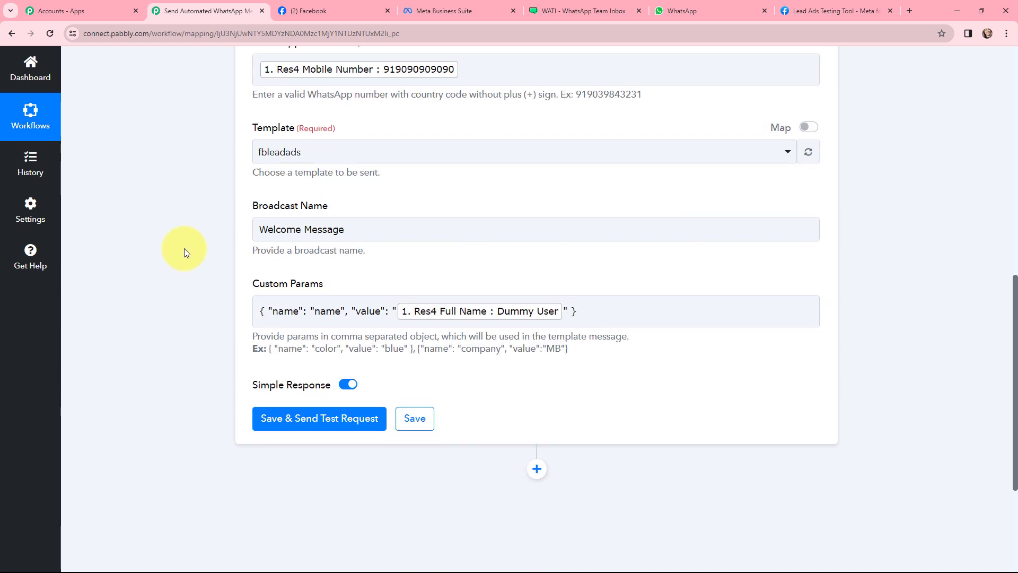
scroll(239, 281, "down", 3)
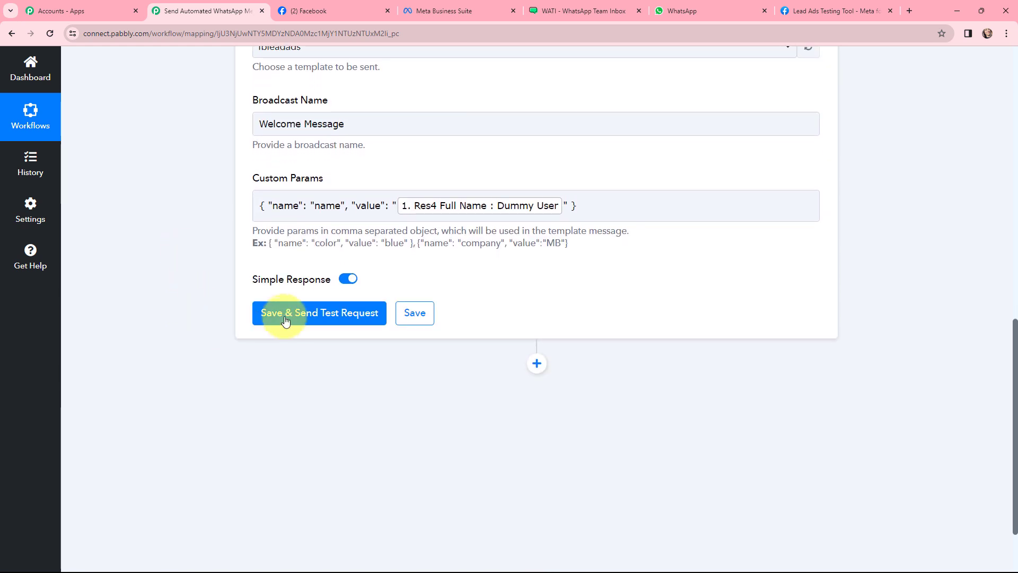
left_click(324, 314)
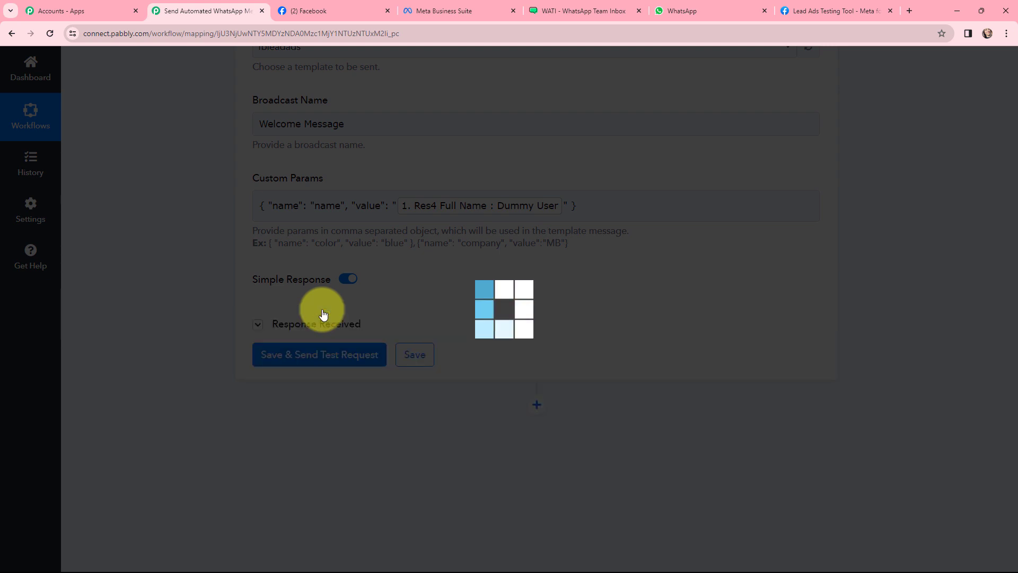
scroll(592, 286, "down", 2)
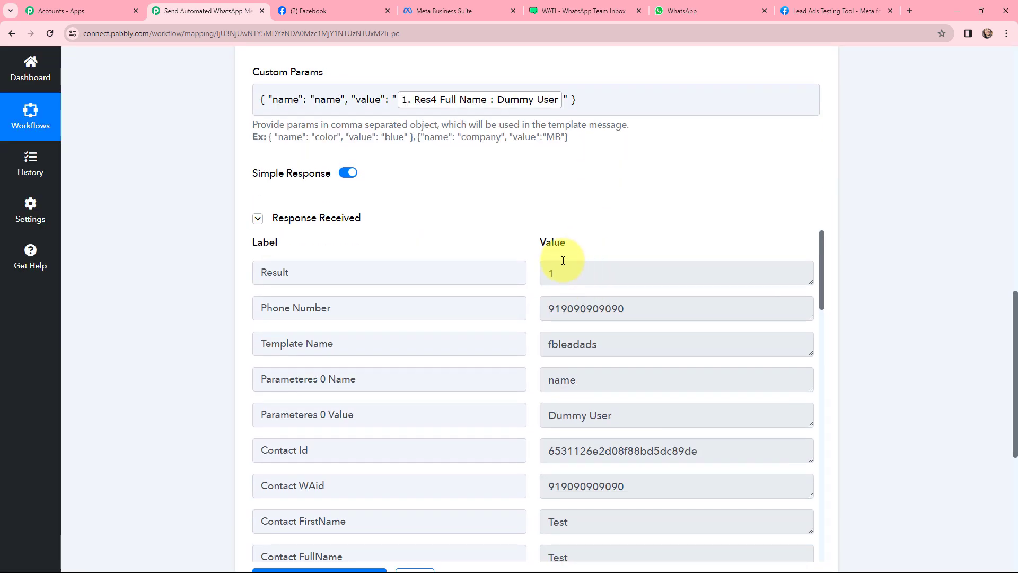
scroll(526, 235, "down", 1)
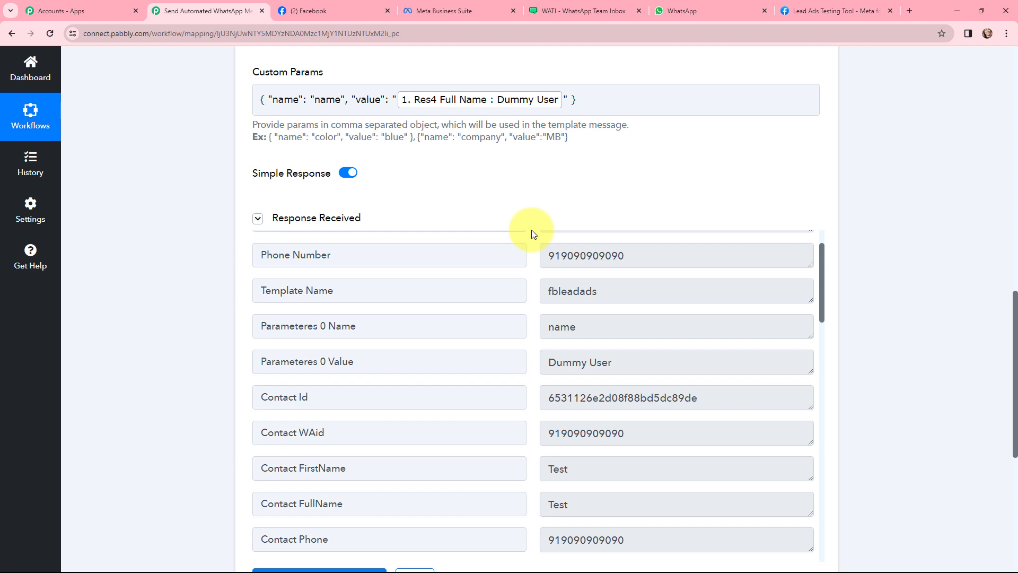
Switch to WhatsApp Web to read the received welcome message, and return to the Pabbly Connect workflow.
key("ctrl+6")
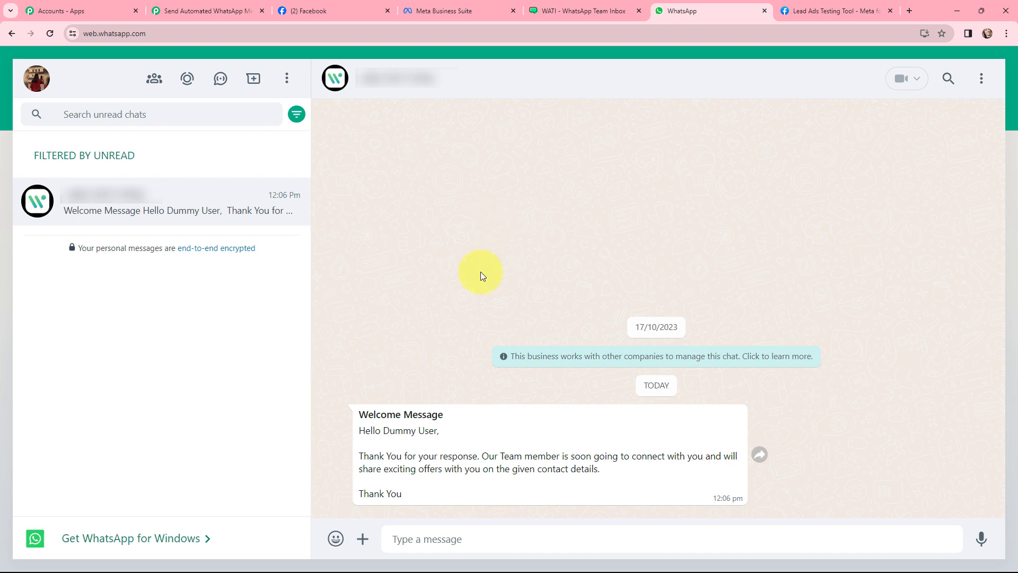
left_click_drag(448, 417, 603, 472)
left_click_drag(415, 493, 358, 493)
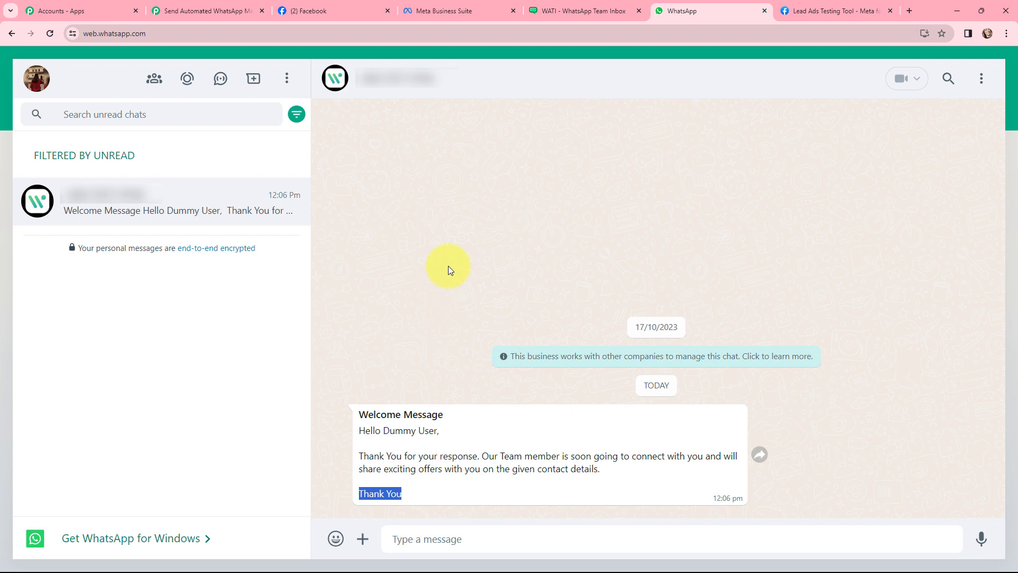
left_click(208, 10)
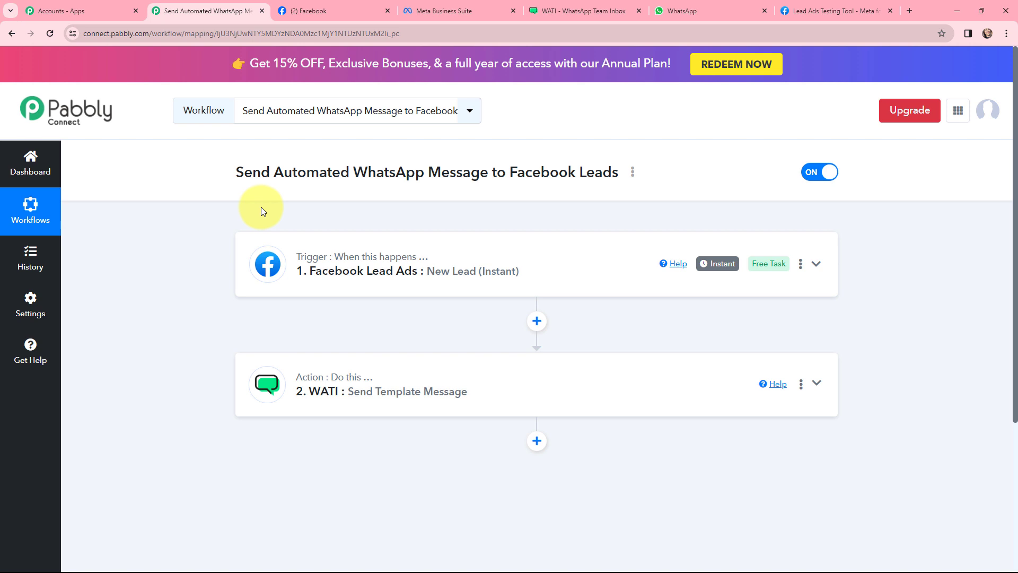